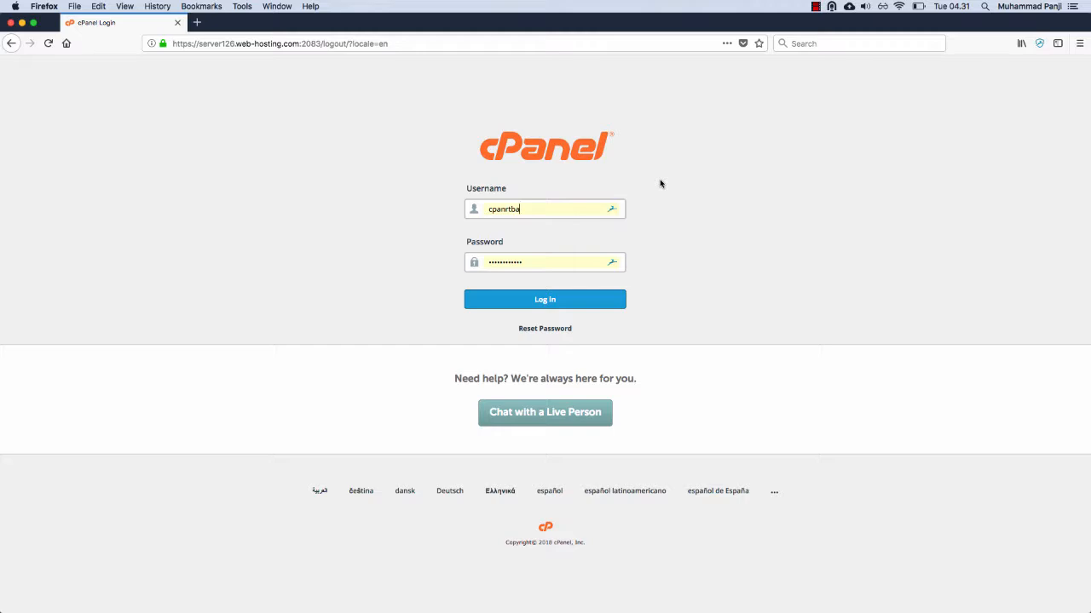
Step: Log in to cPanel with the filled-in credentials and open the Softaculous Apps Installer
left_click(552, 300)
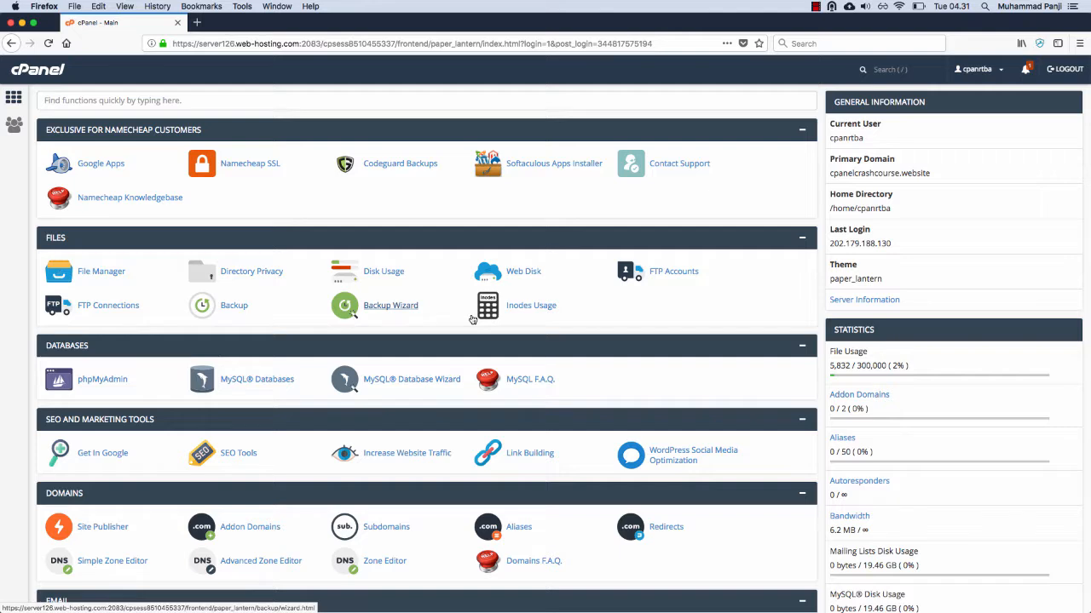
scroll(473, 320, "down", 5)
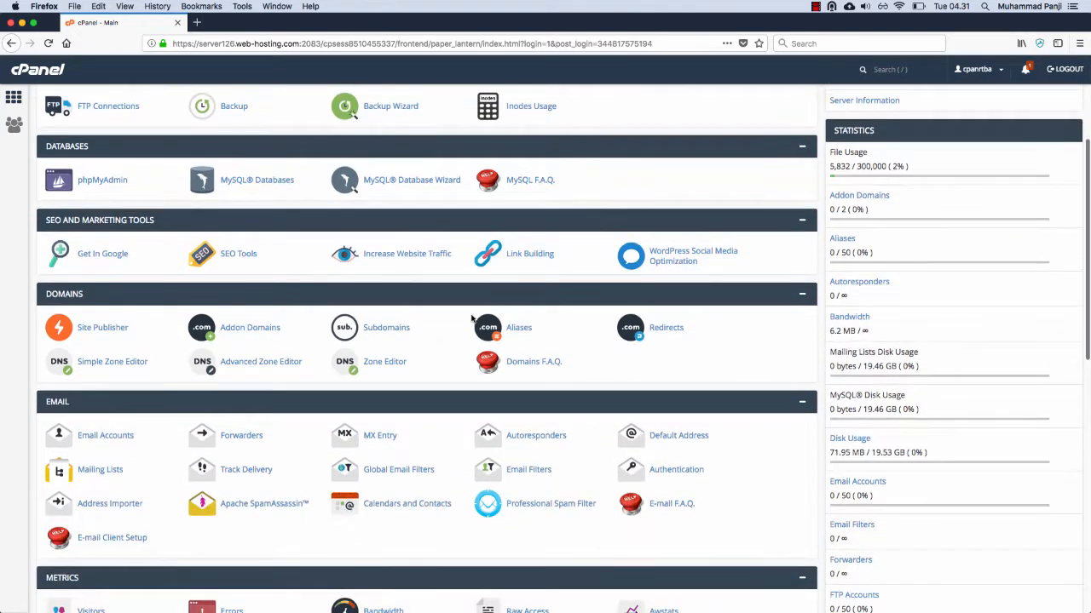
scroll(446, 285, "down", 9)
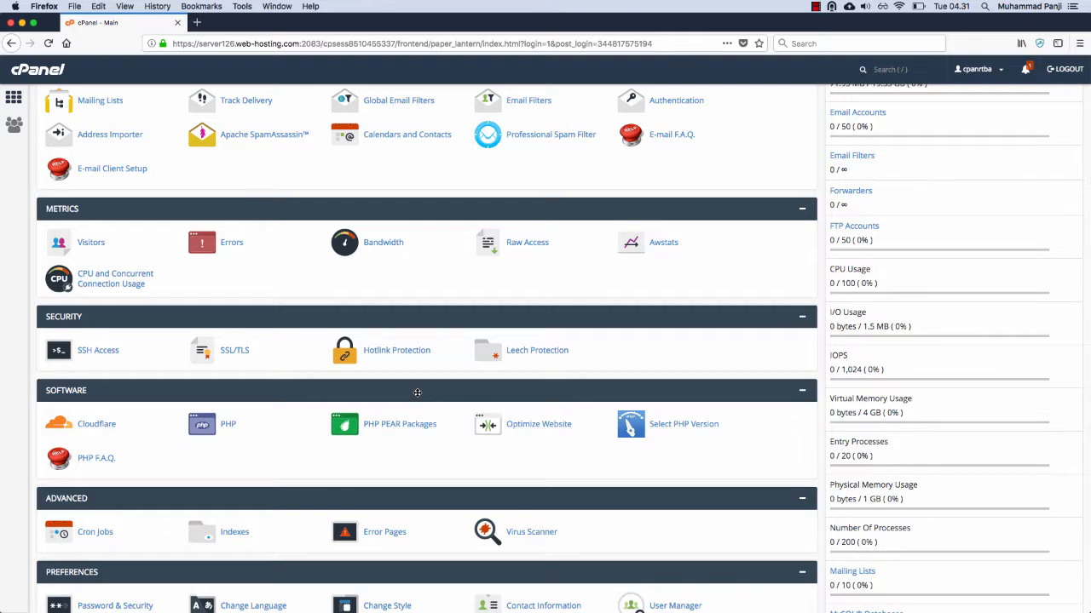
scroll(417, 393, "down", 6)
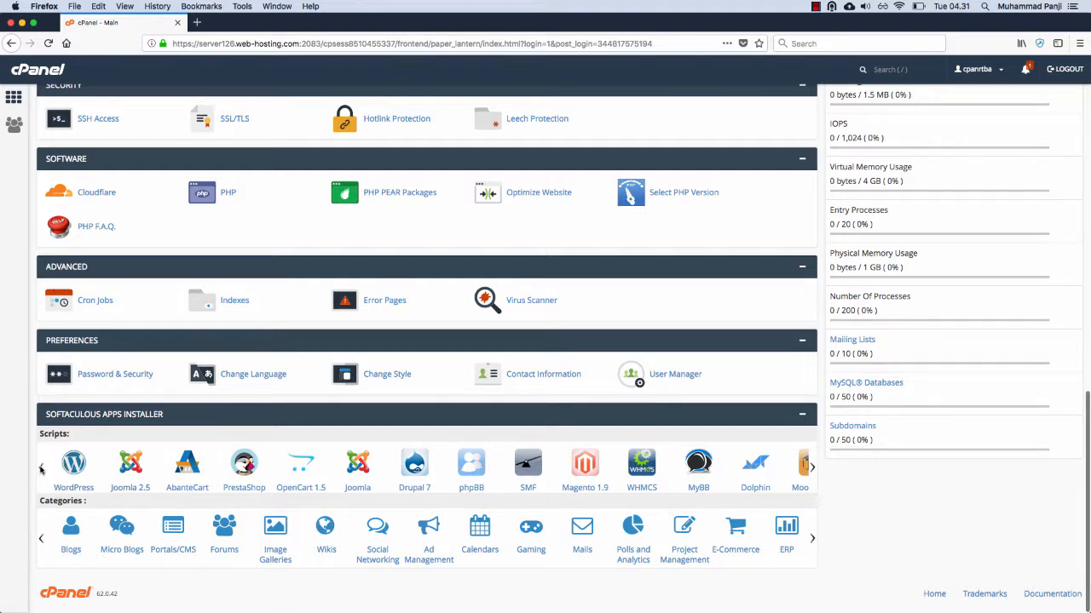
left_click(812, 467)
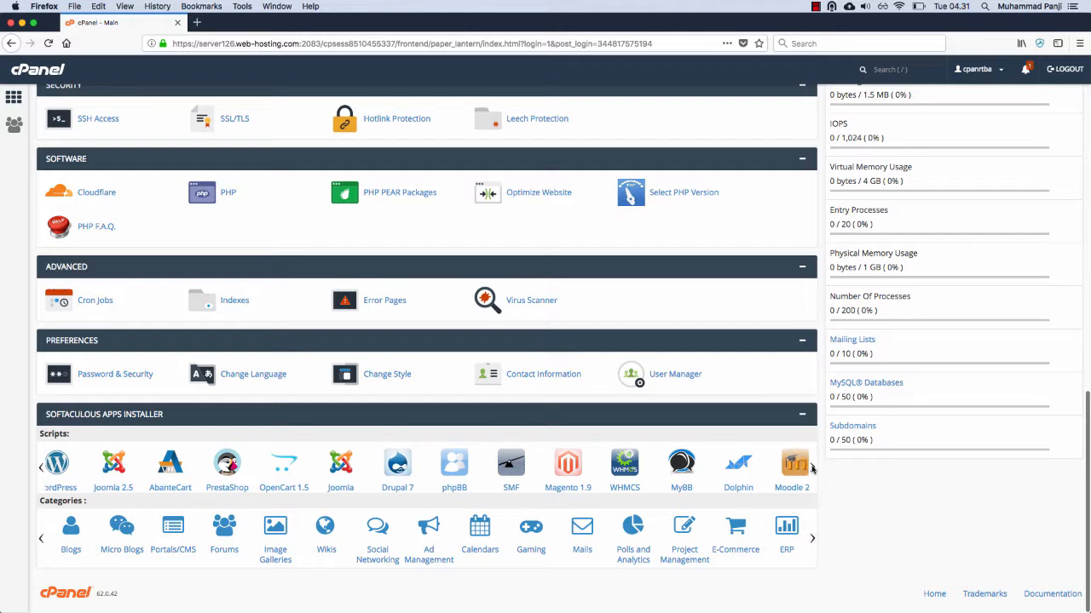
left_click(41, 467)
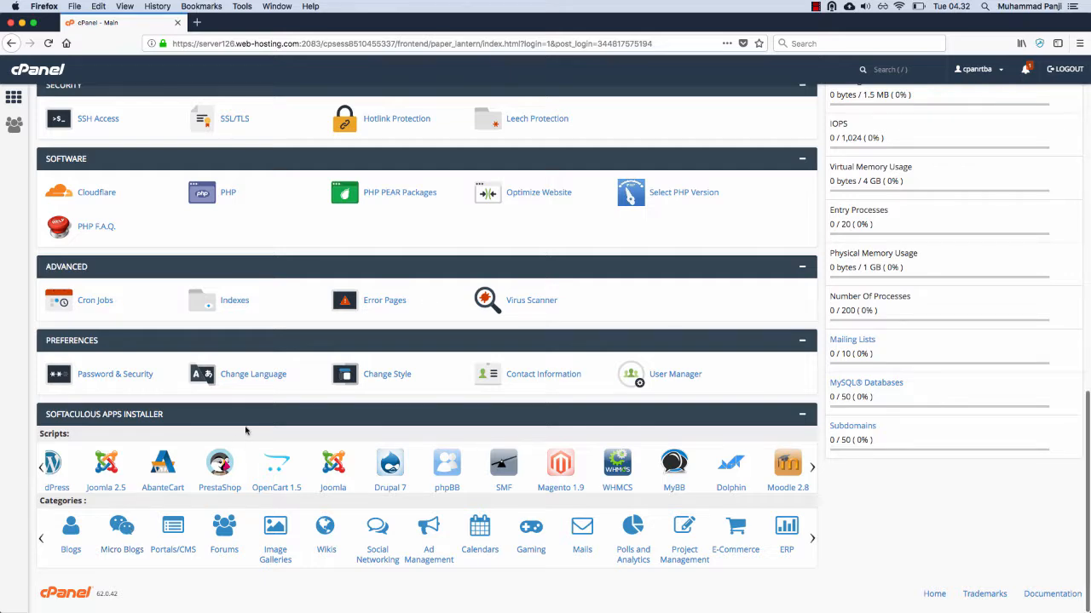
scroll(245, 430, "up", 15)
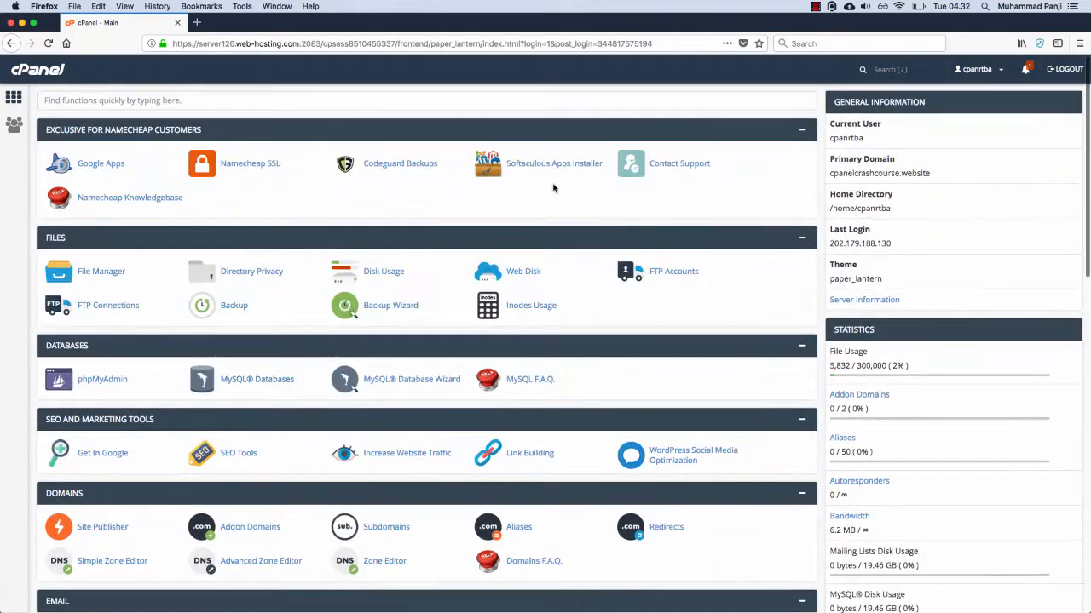
left_click(550, 164)
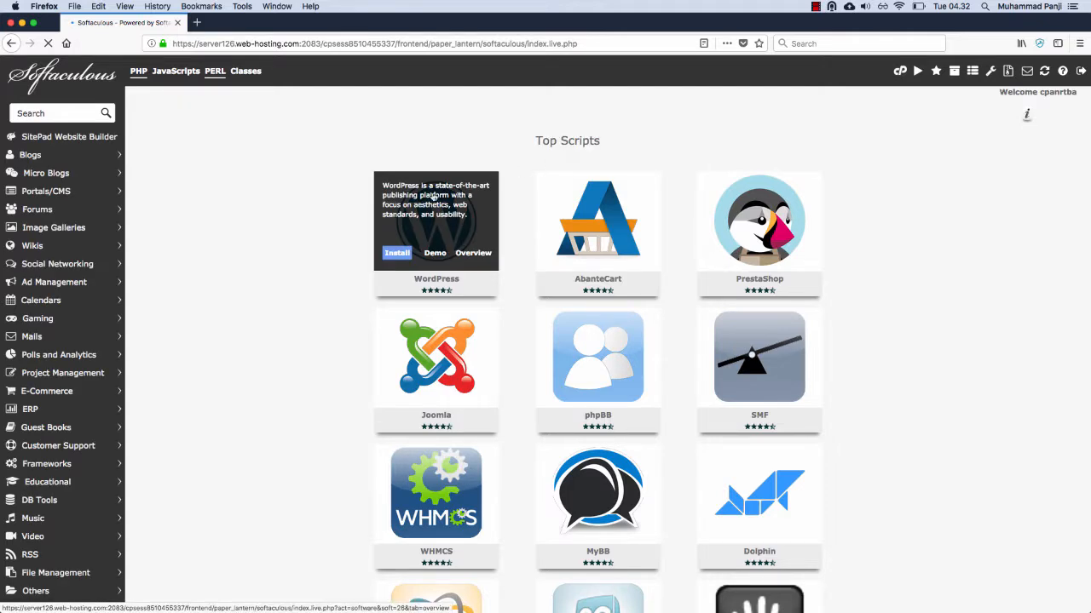
Step: Open WordPress from the Blogs category and start its installation form
scroll(258, 307, "down", 4)
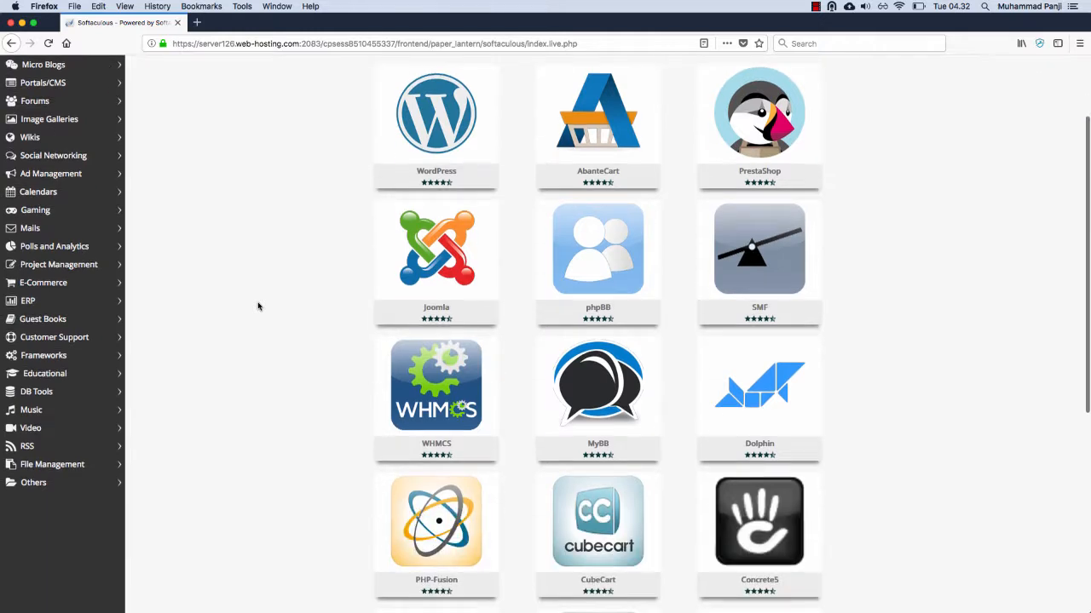
scroll(258, 307, "up", 4)
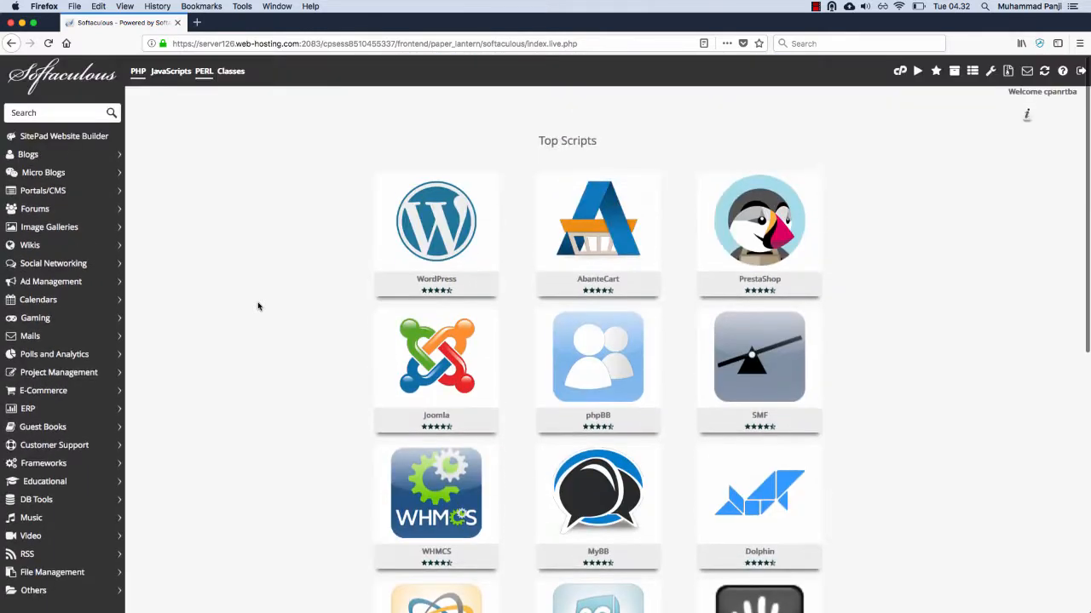
left_click(118, 158)
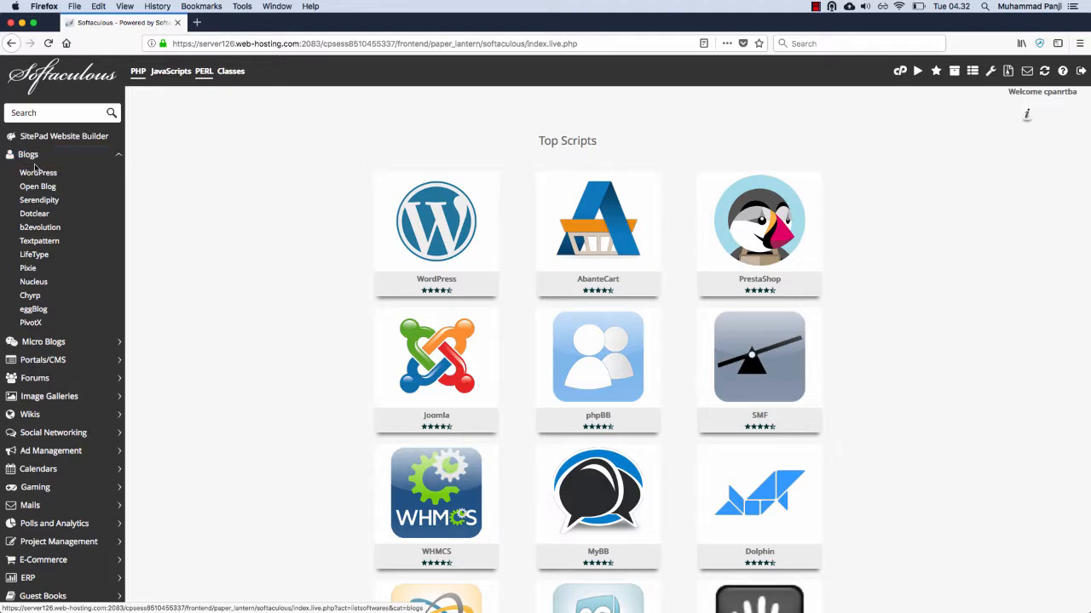
left_click(38, 173)
mouse_move(472, 200)
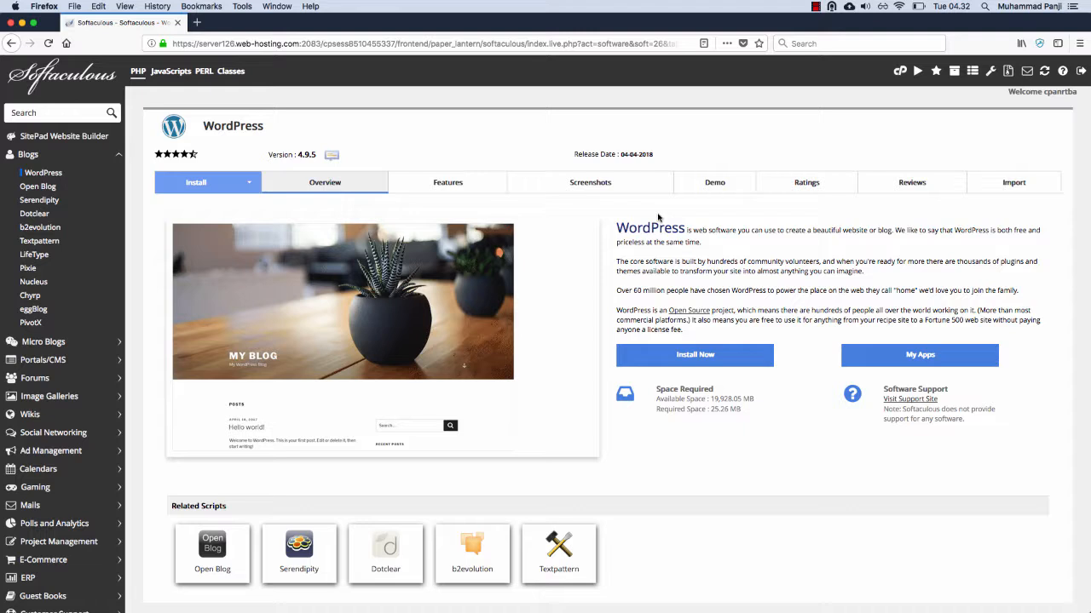
left_click(687, 357)
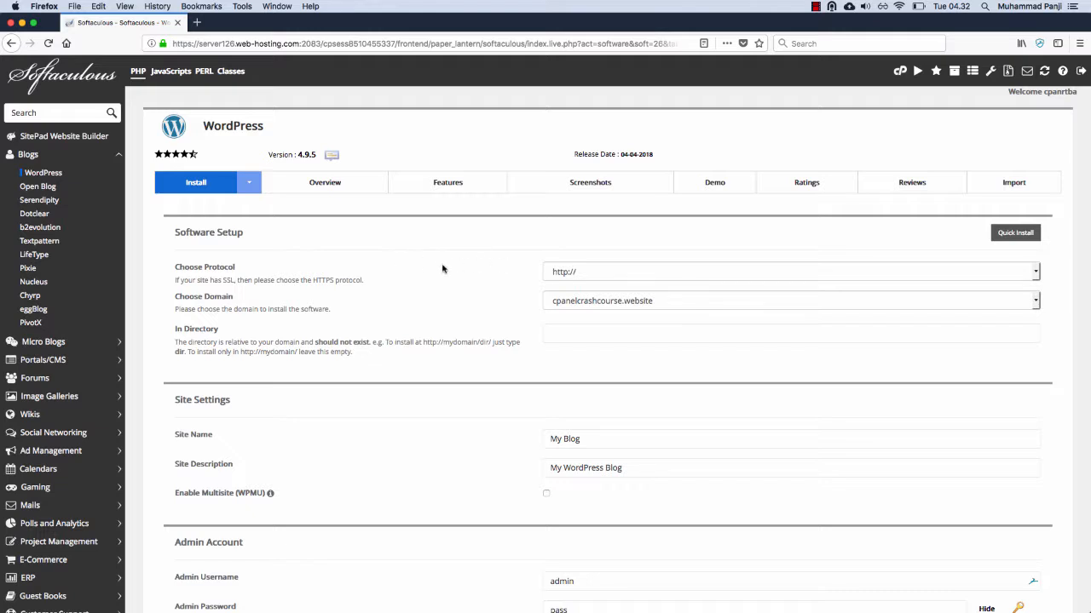
Step: Choose cpanelcrashcourse.website as the domain for the WordPress installation
left_click(217, 299)
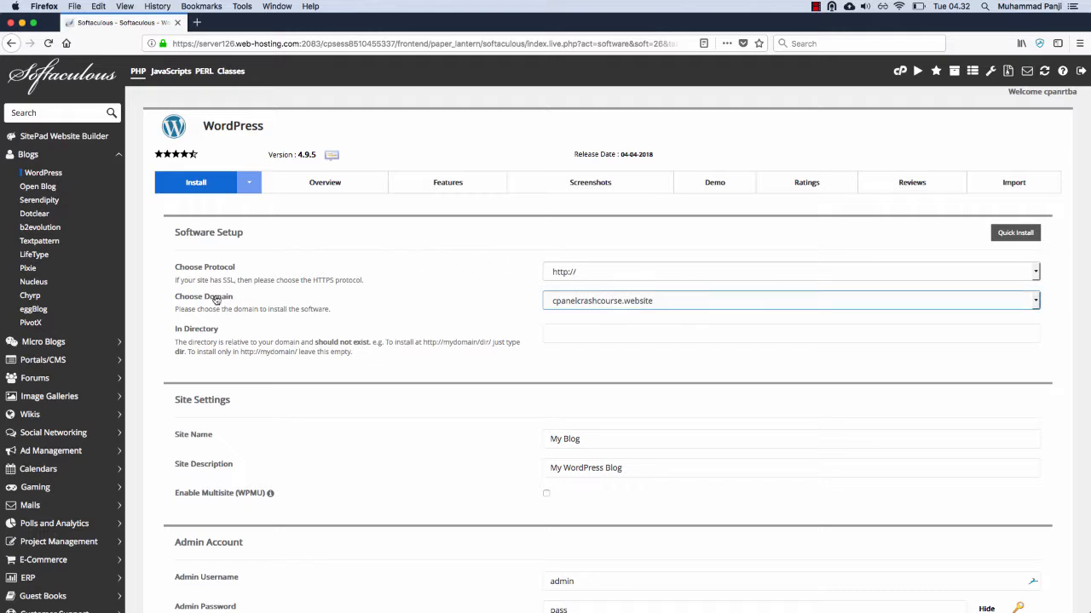
left_click(691, 307)
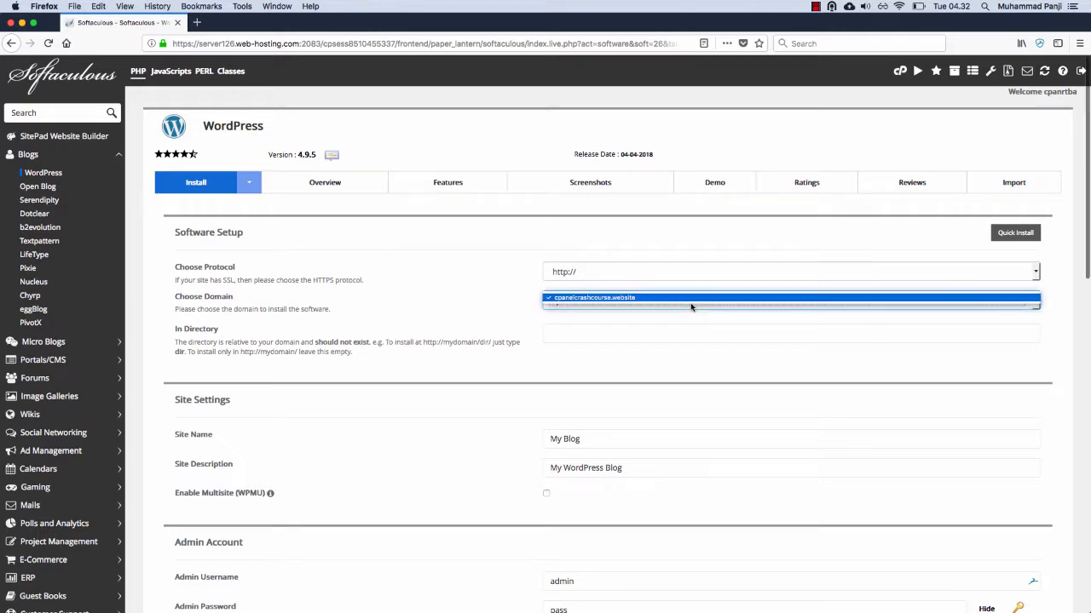
left_click(508, 301)
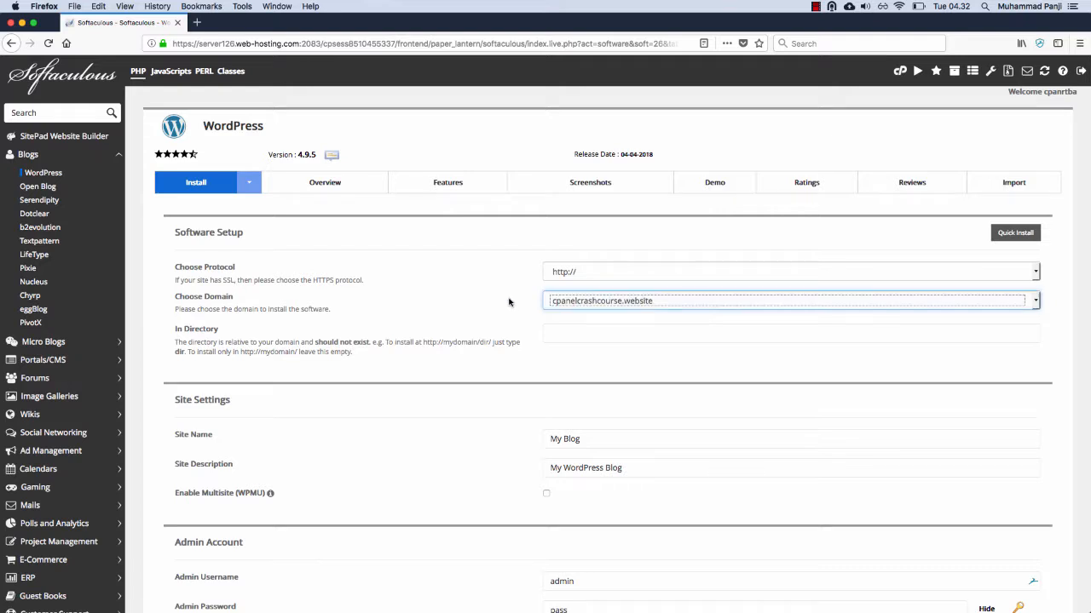
left_click(587, 330)
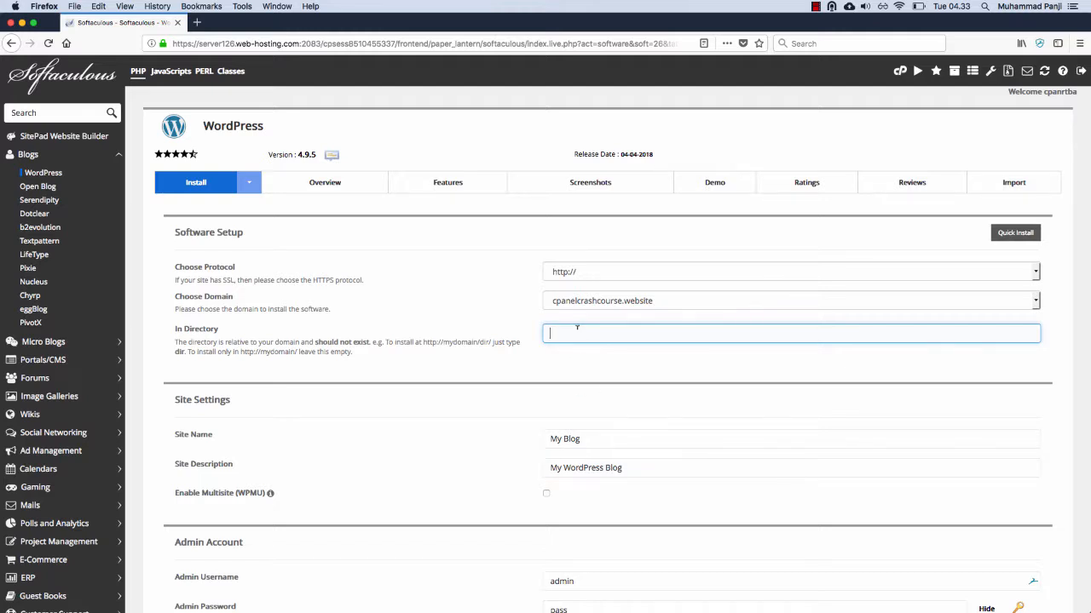
type("blog")
key("BackSpace")
key("BackSpace")
key("BackSpace")
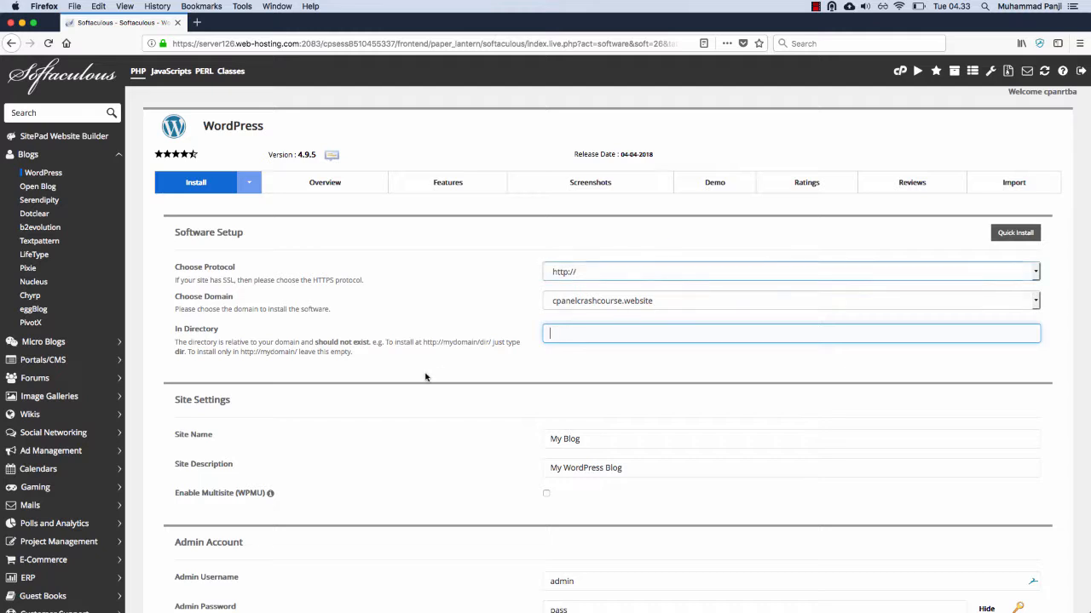
Step: Set both the site name and the site description to "Belajar cPanel"
triple_click(567, 438)
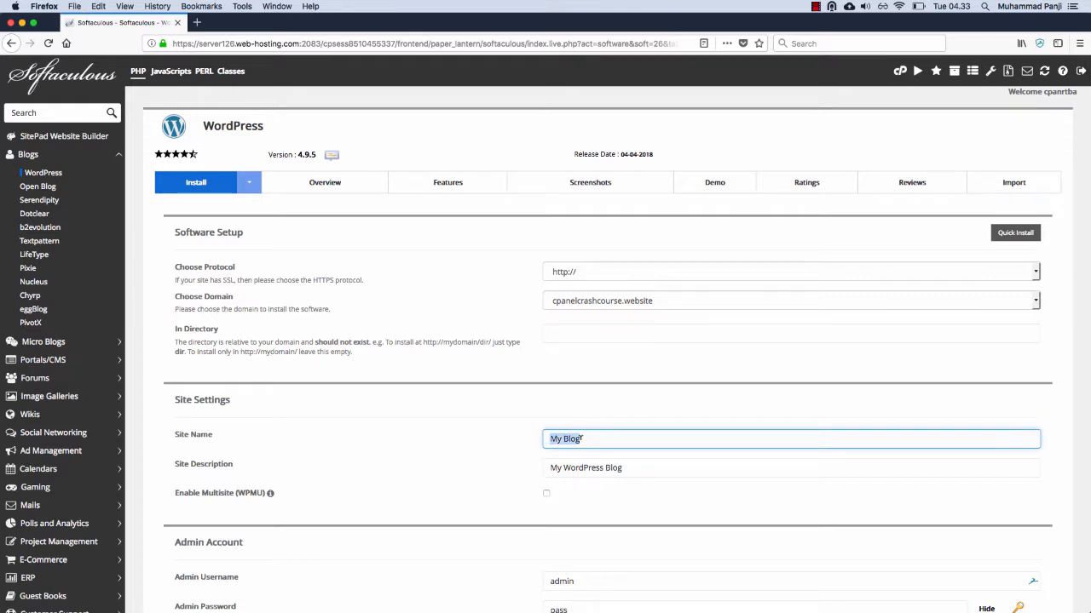
type("Be")
type("lajar cPanel")
key("Tab")
type("Belajar cPanel")
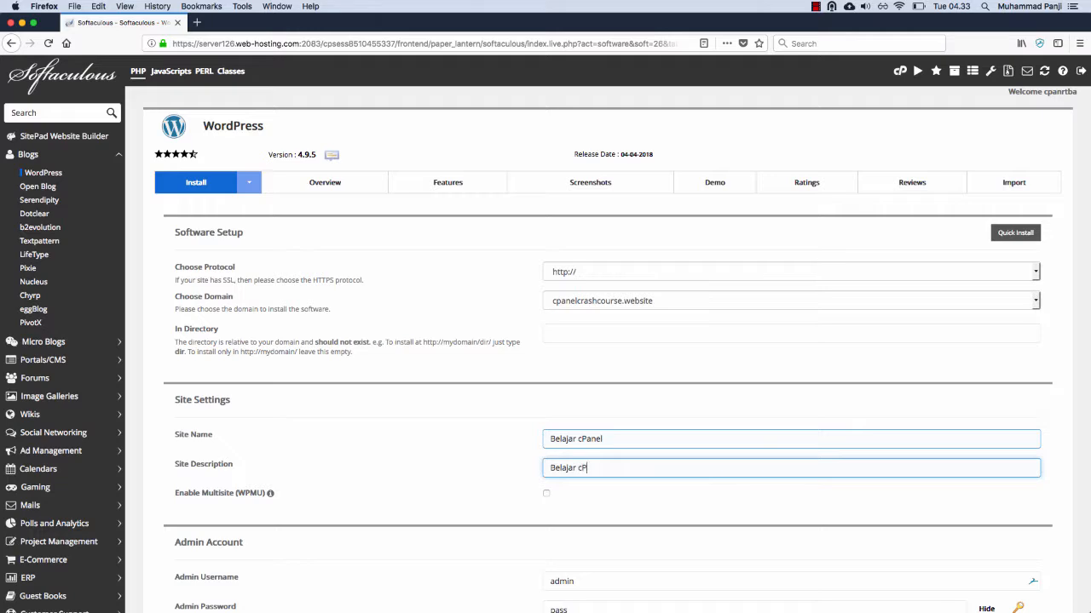
Step: Enter "admin" as the admin username for the WordPress site
scroll(446, 338, "down", 5)
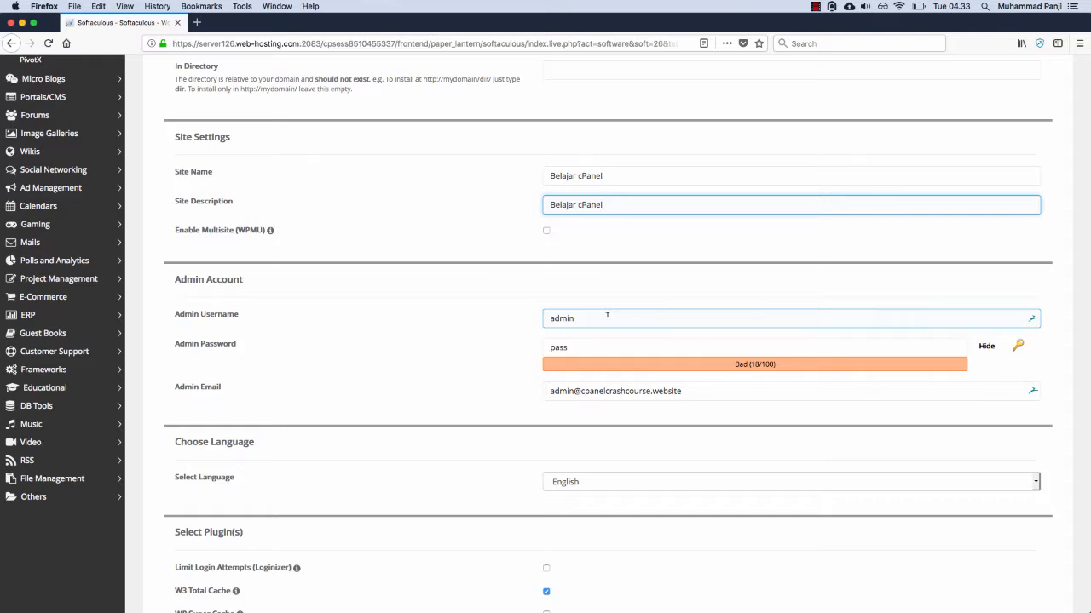
left_click(607, 315)
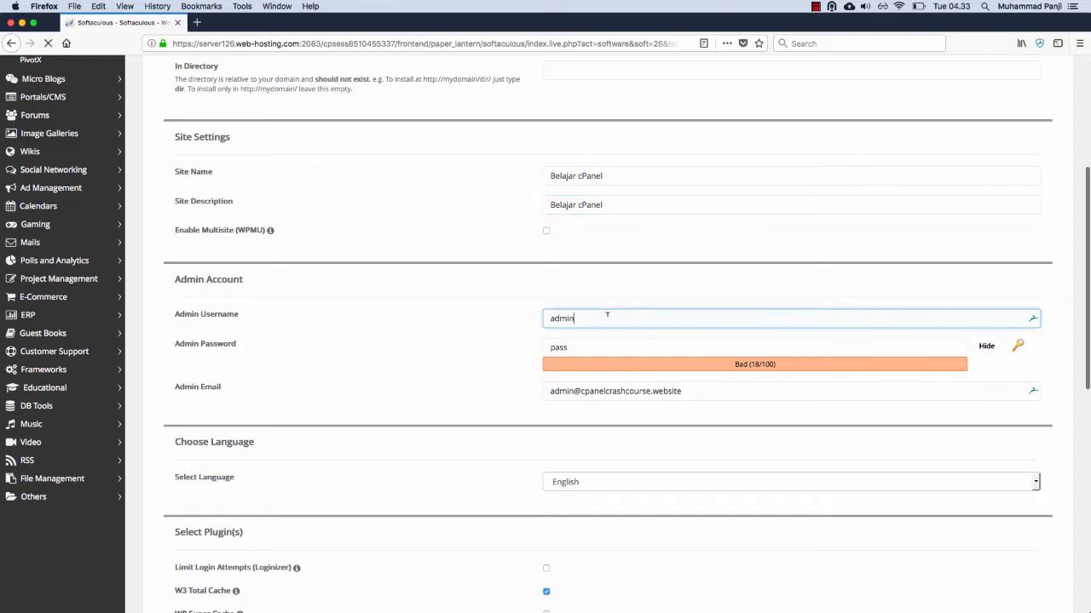
key("super+a")
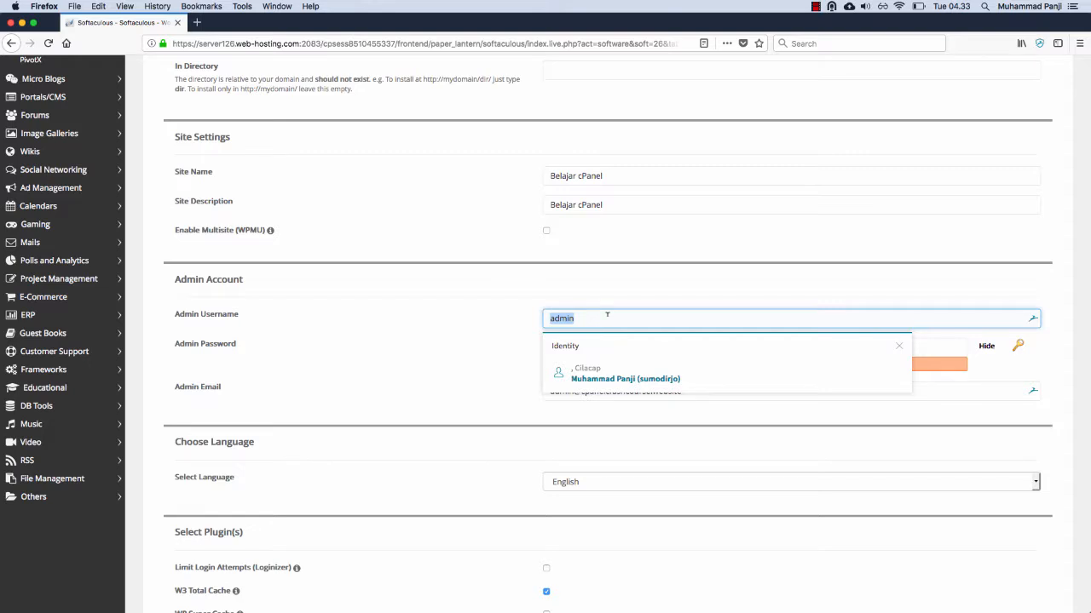
type("a")
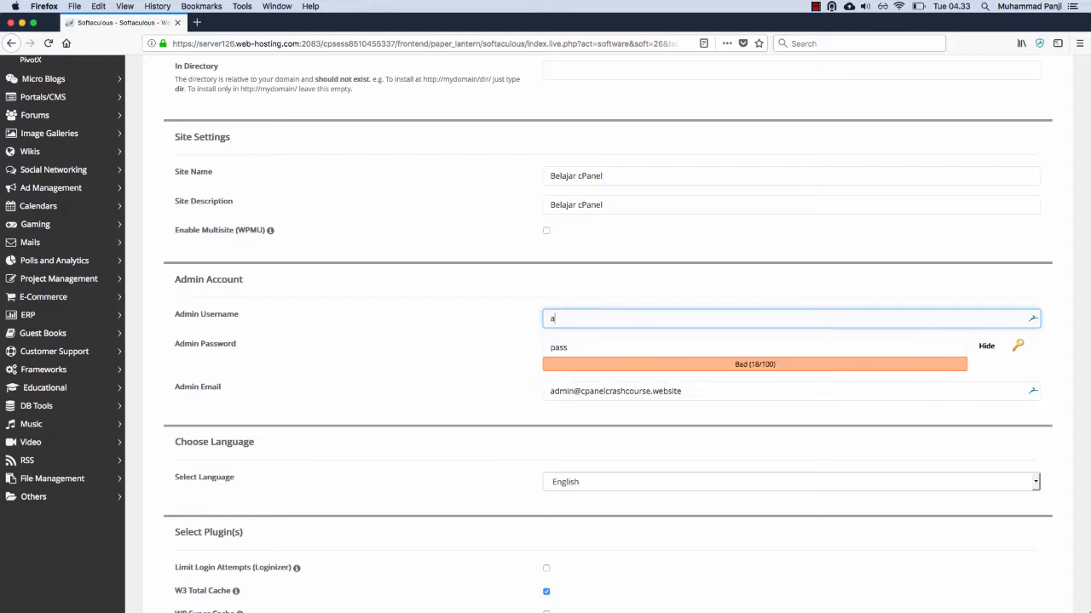
type("dmin")
Step: Clear the admin password field and generate random passwords for it several times
key("Tab")
type("p")
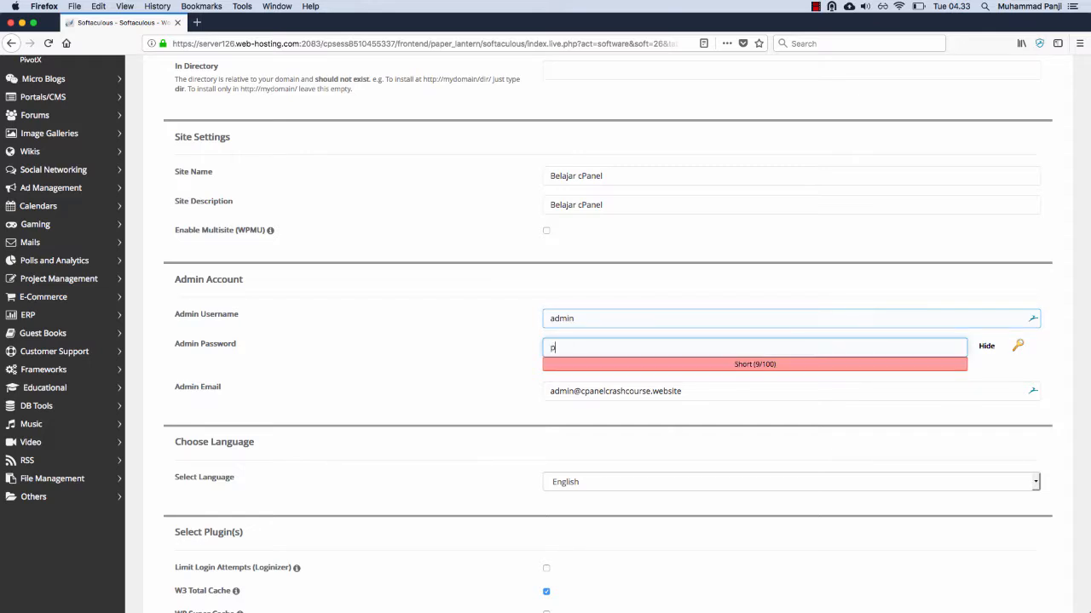
key("BackSpace")
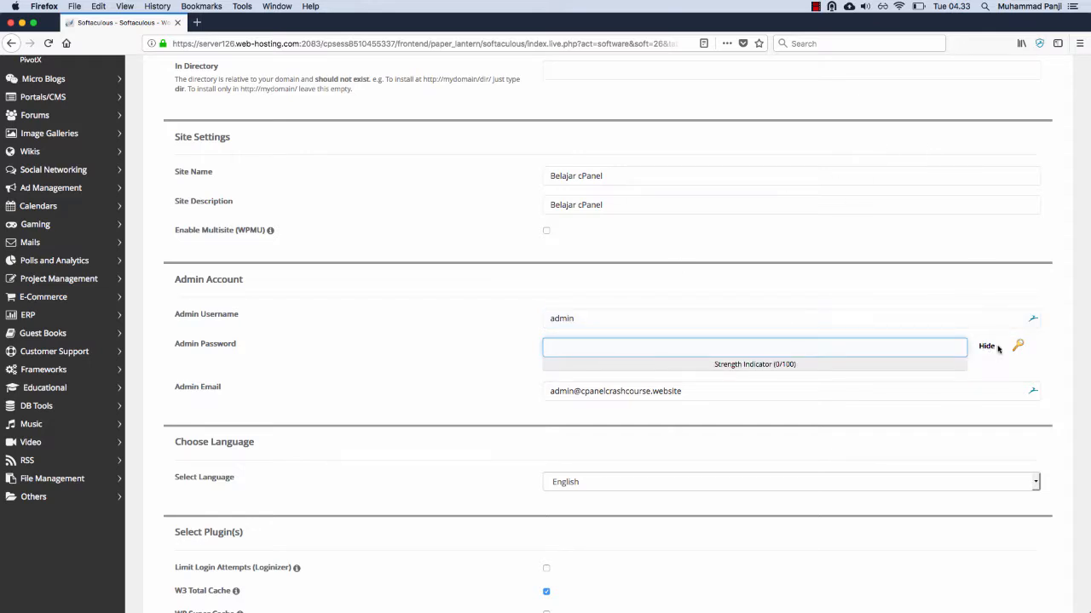
left_click(1019, 350)
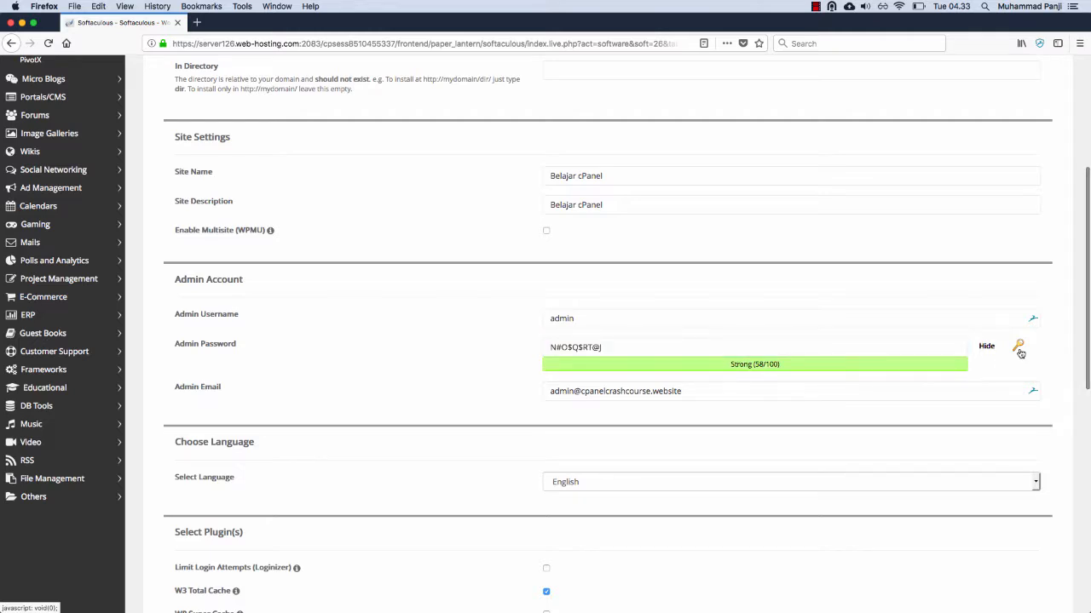
left_click(1019, 350)
left_click(1019, 350)
left_click(1019, 349)
left_click(1019, 349)
left_click(1019, 350)
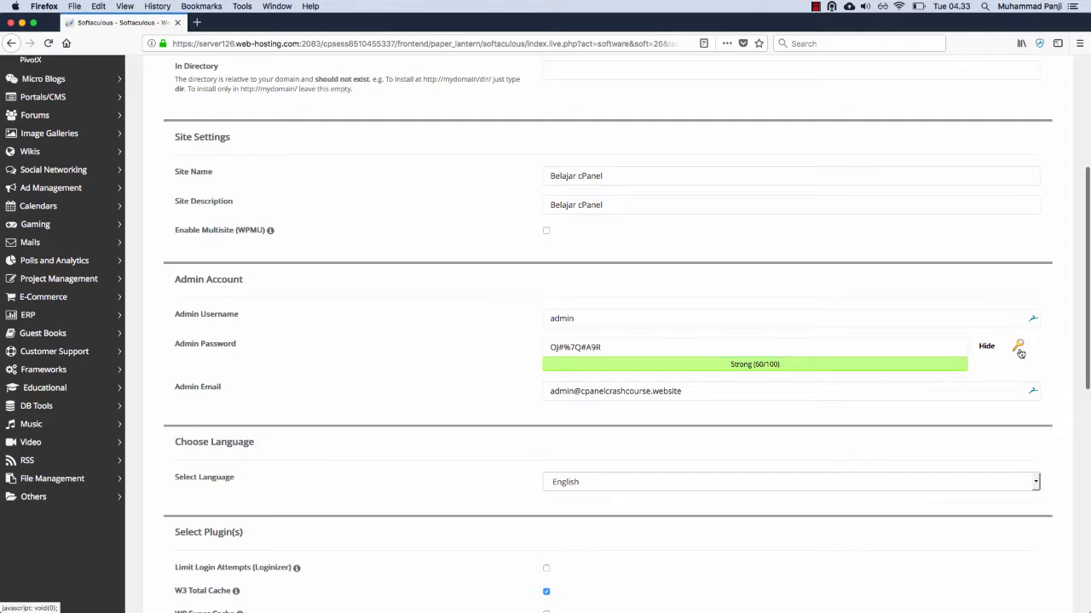
left_click(1019, 350)
left_click(1019, 349)
left_click(1019, 349)
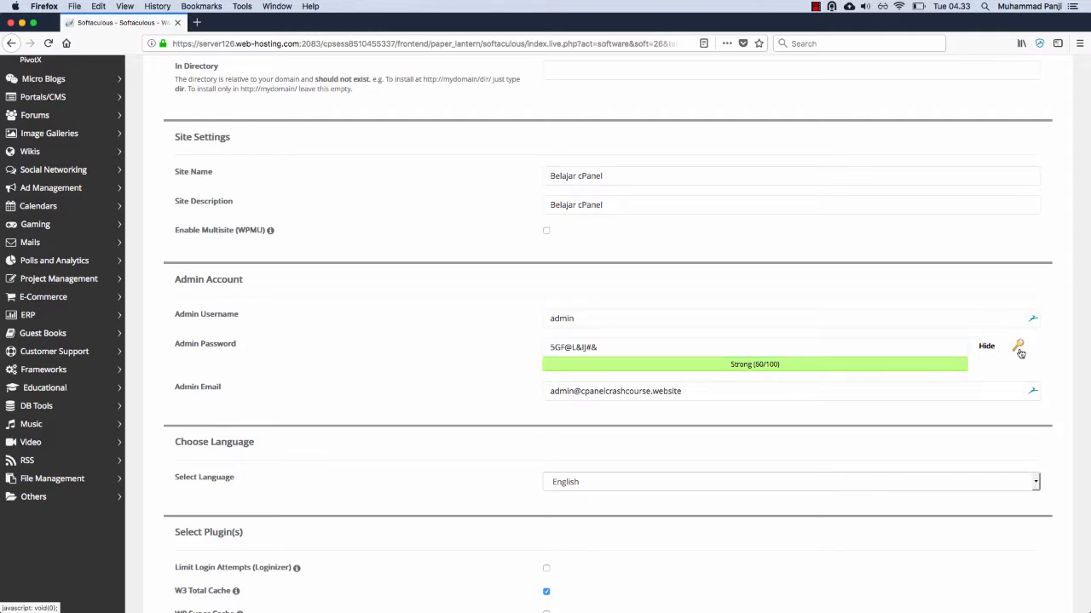
left_click(1019, 350)
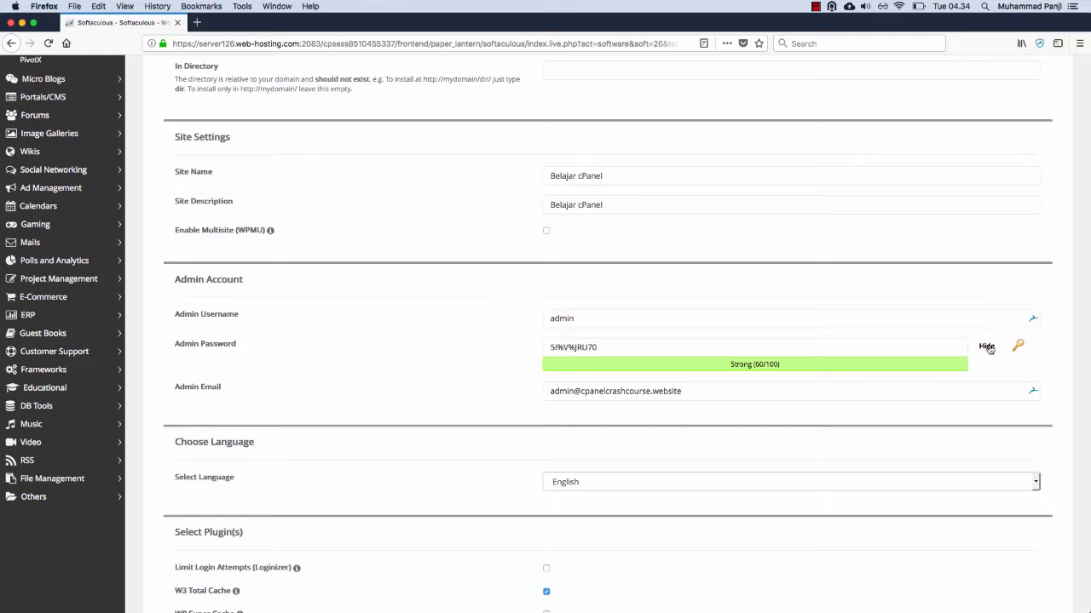
Step: Hide the admin password's characters and replace the generated password with a custom one
left_click(987, 347)
left_click(568, 346)
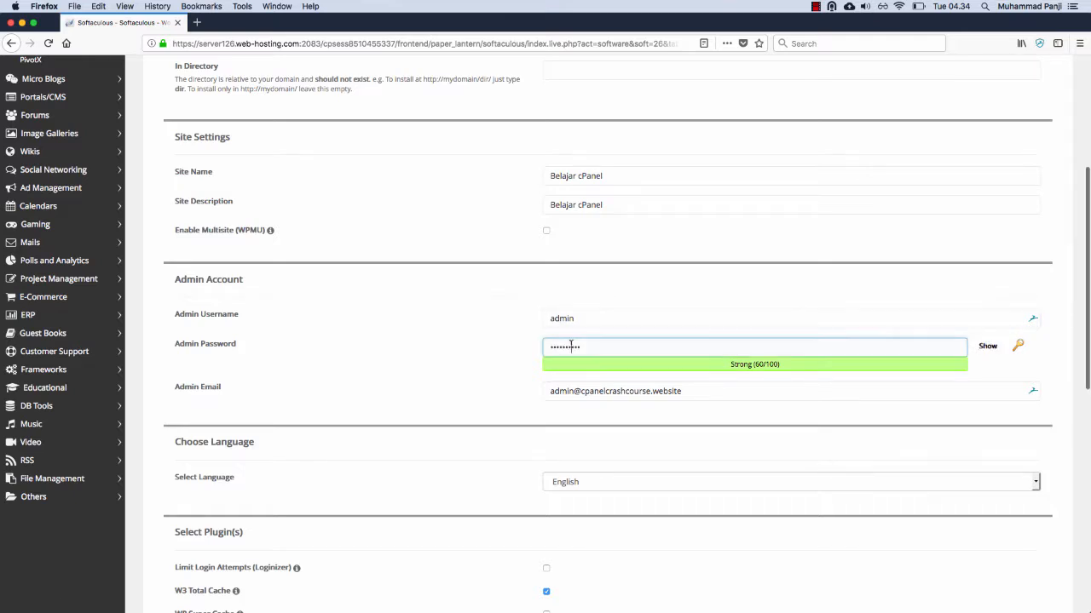
double_click(571, 344)
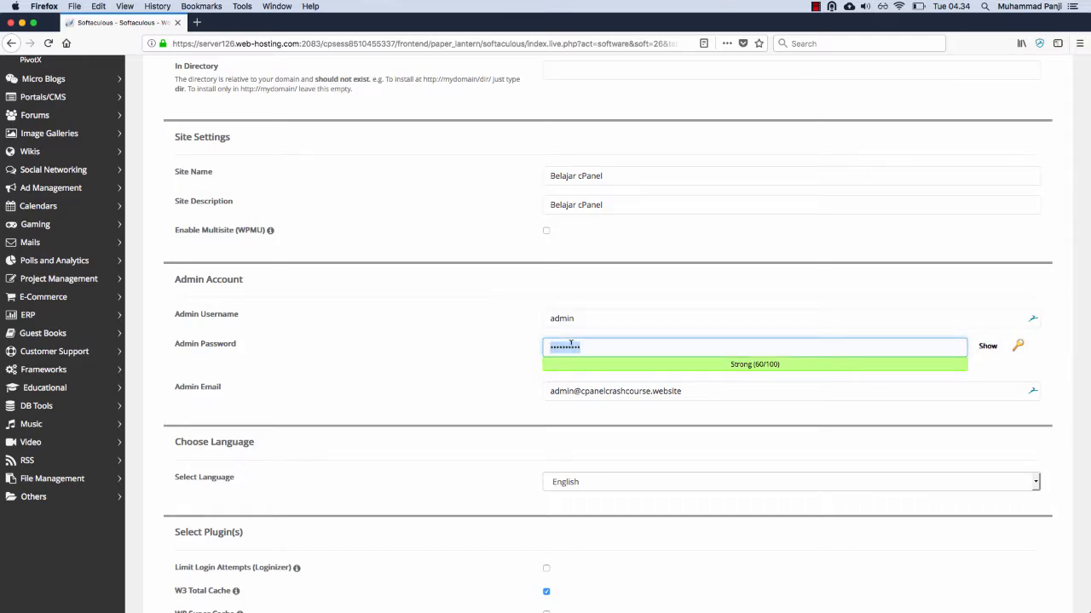
type("••••••••••")
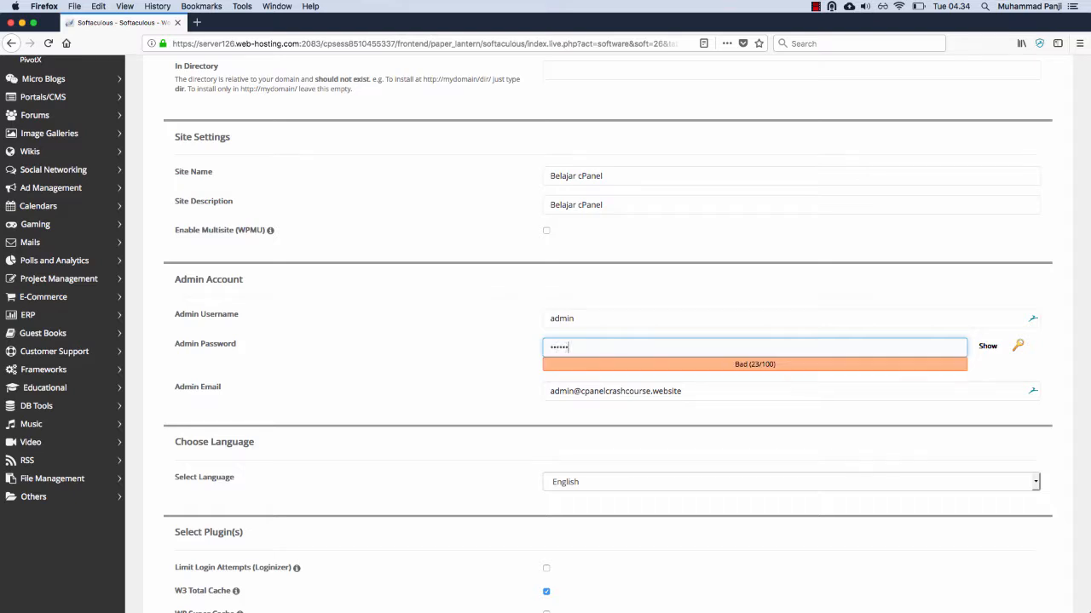
type("••••")
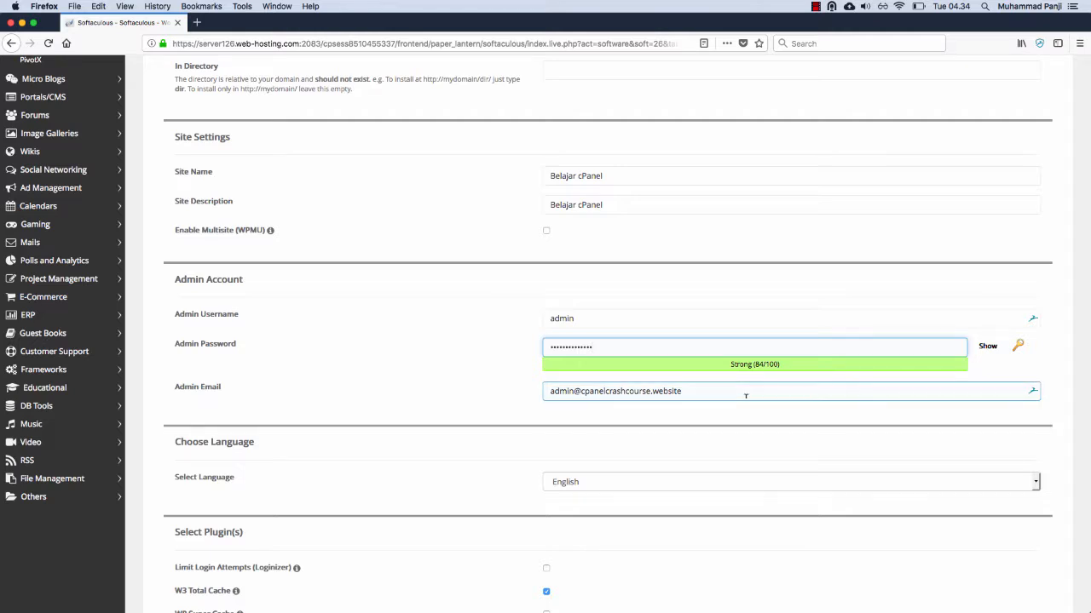
scroll(745, 396, "down", 1)
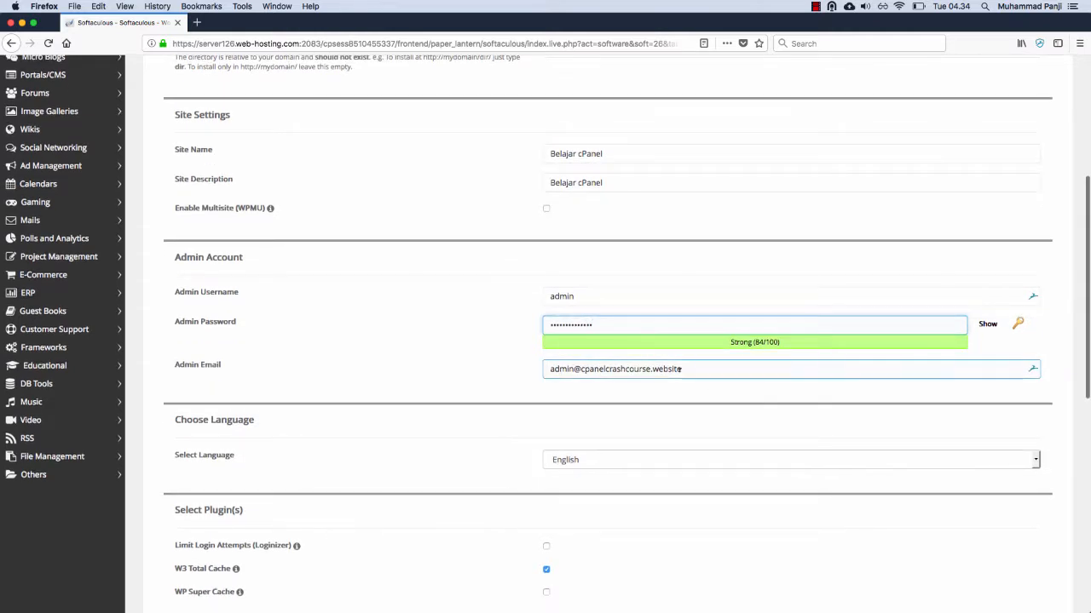
Step: Replace the prefilled admin email with the administrator's own email address
left_click(595, 368)
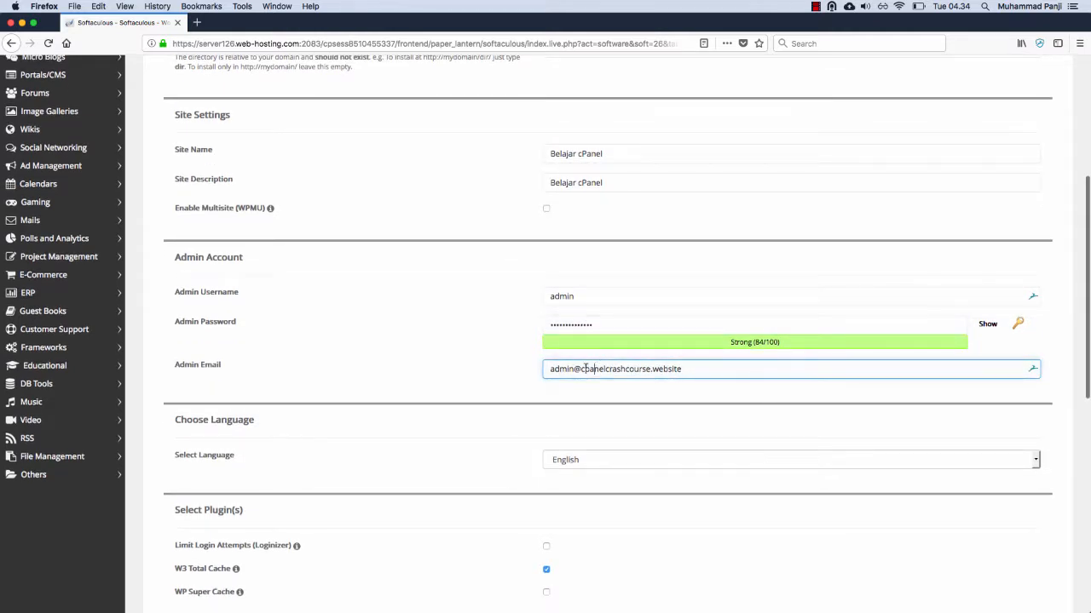
left_click(582, 368)
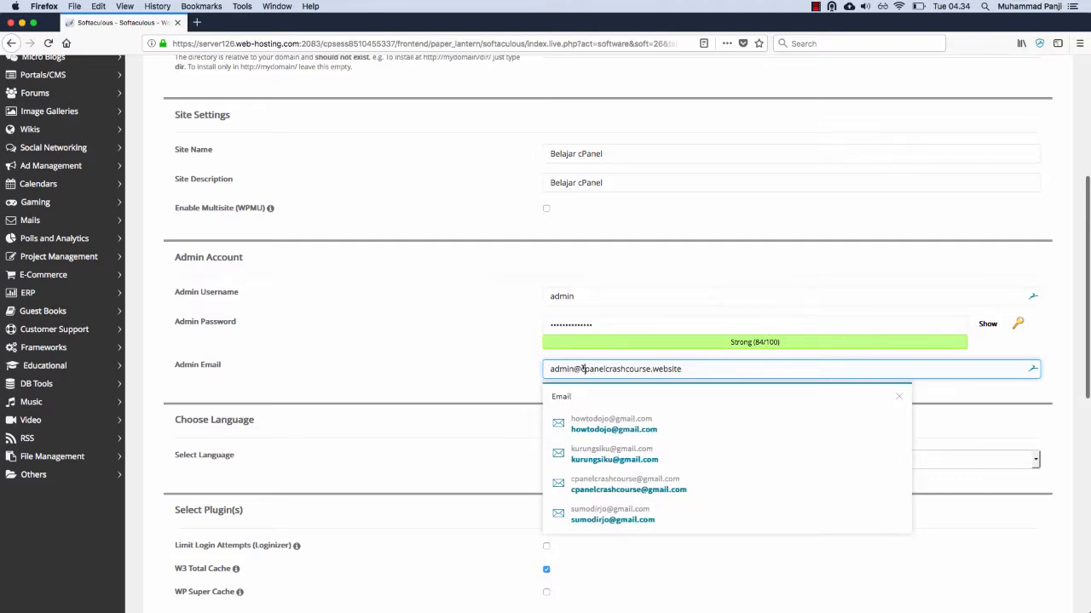
triple_click(583, 369)
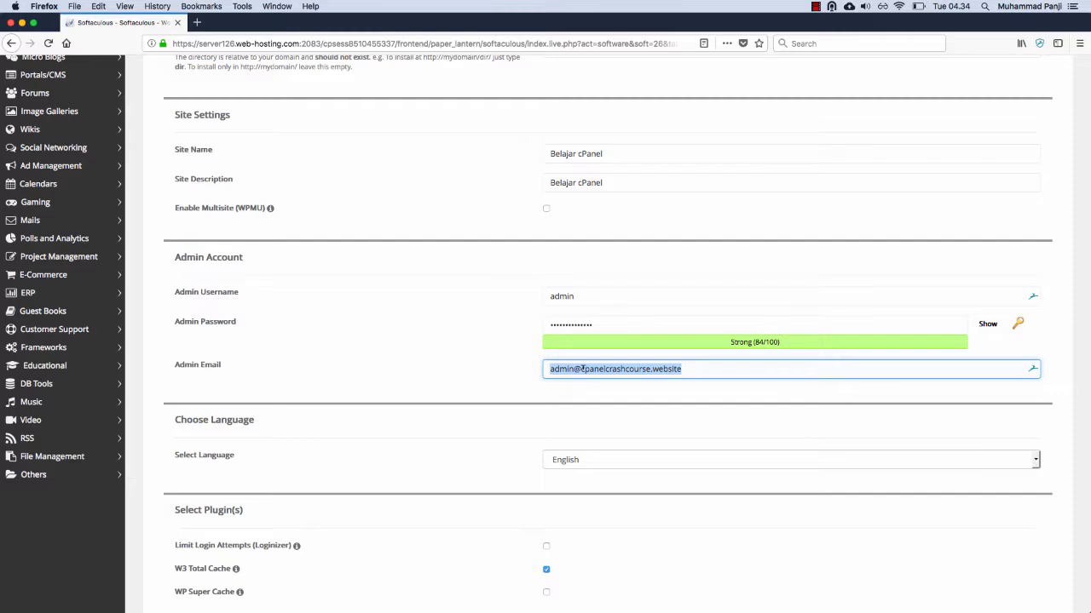
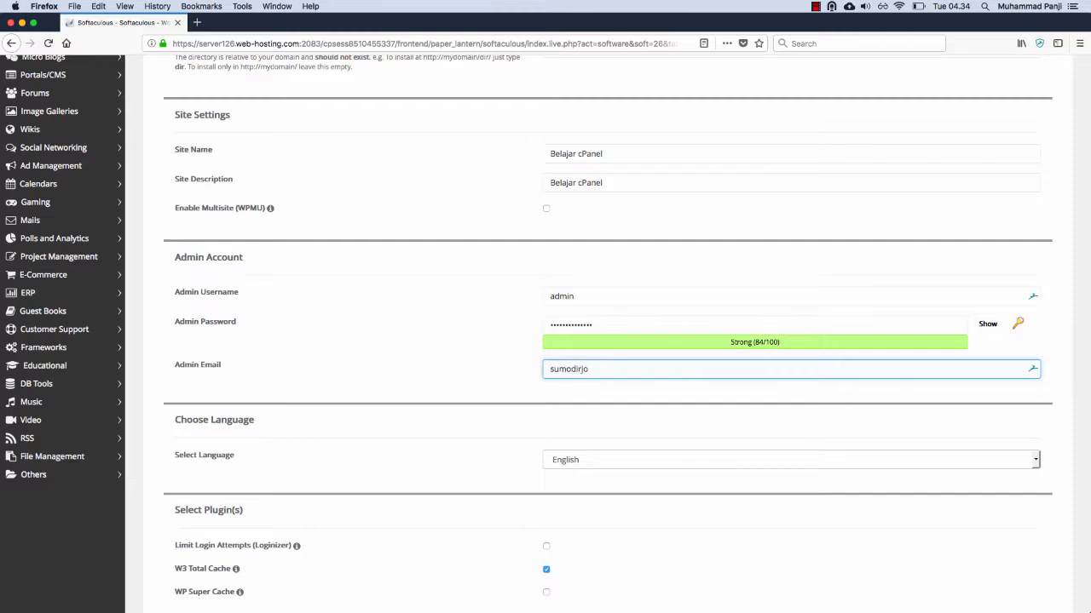
Step: Deselect the W3 Total Cache plugin and expand the installer's advanced options
scroll(452, 383, "down", 5)
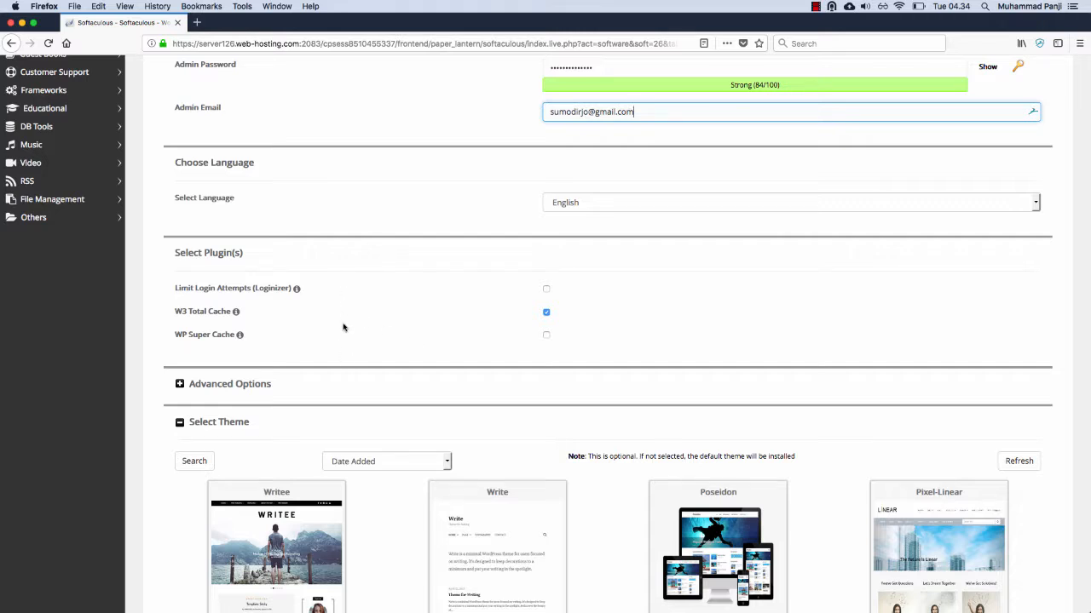
left_click(546, 313)
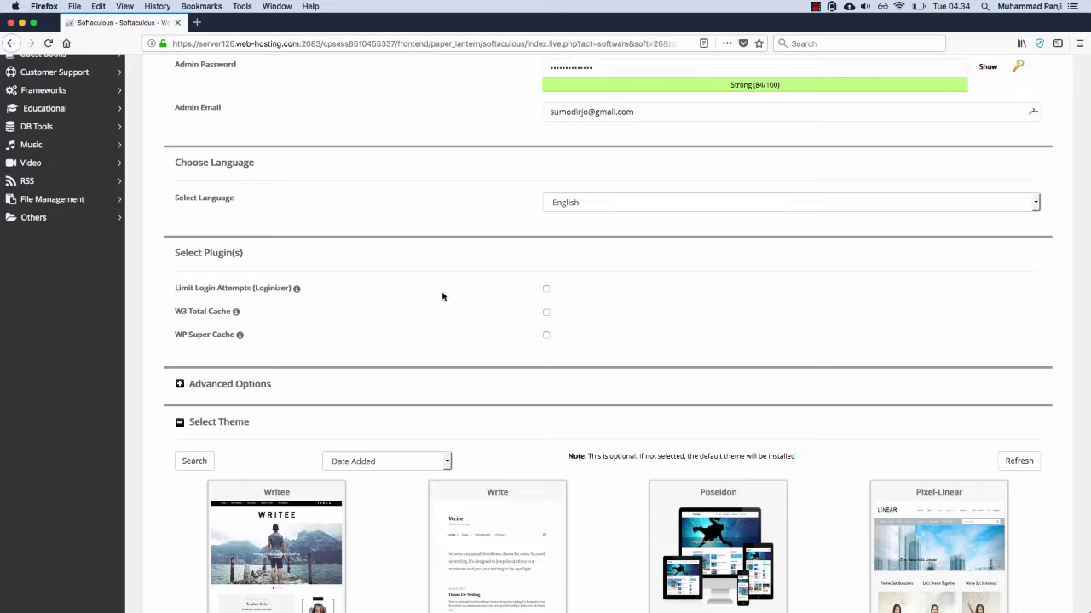
scroll(442, 297, "down", 3)
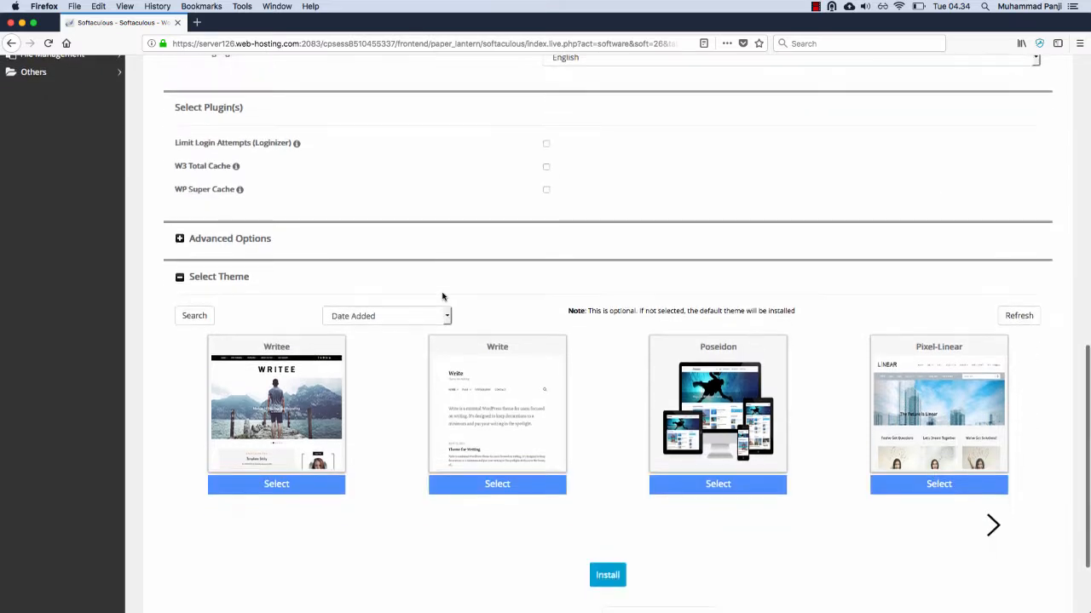
left_click(256, 238)
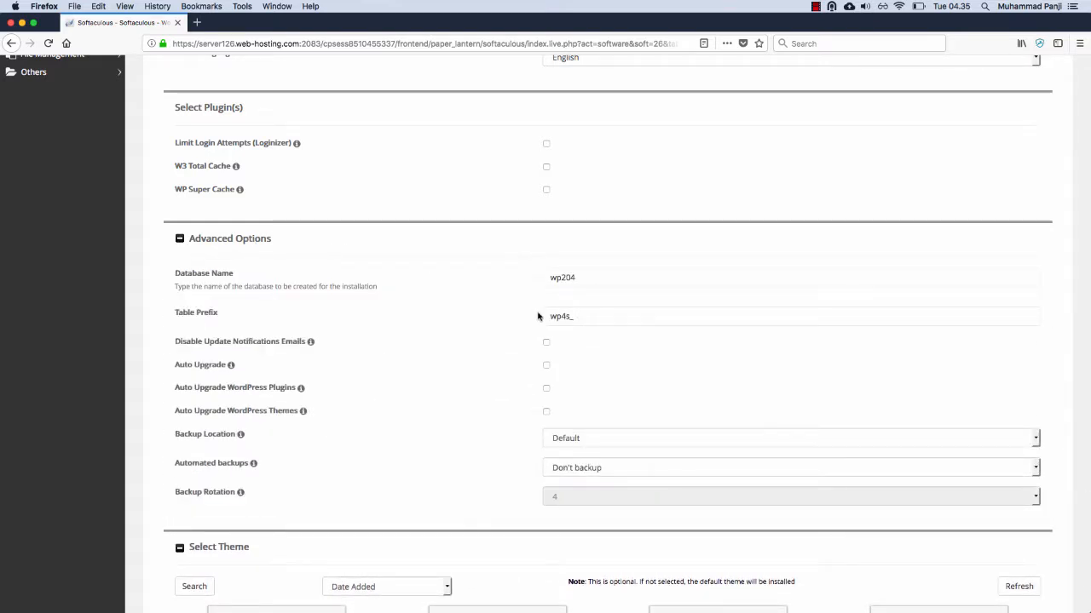
Step: Examine the database name, table prefix, update notification and auto-upgrade settings in the advanced options
left_click(565, 277)
double_click(564, 278)
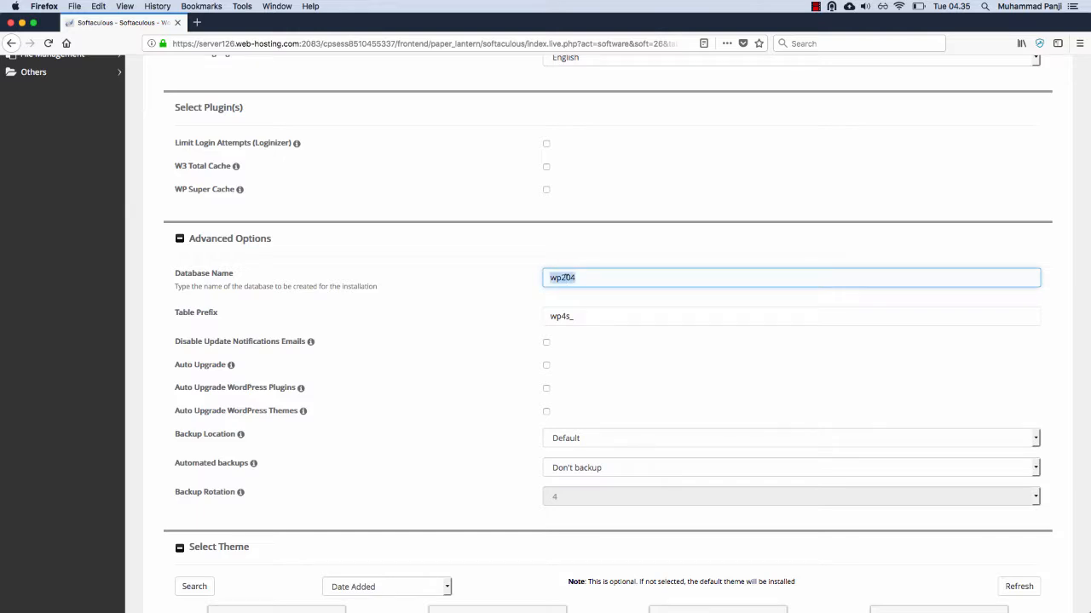
left_click(566, 316)
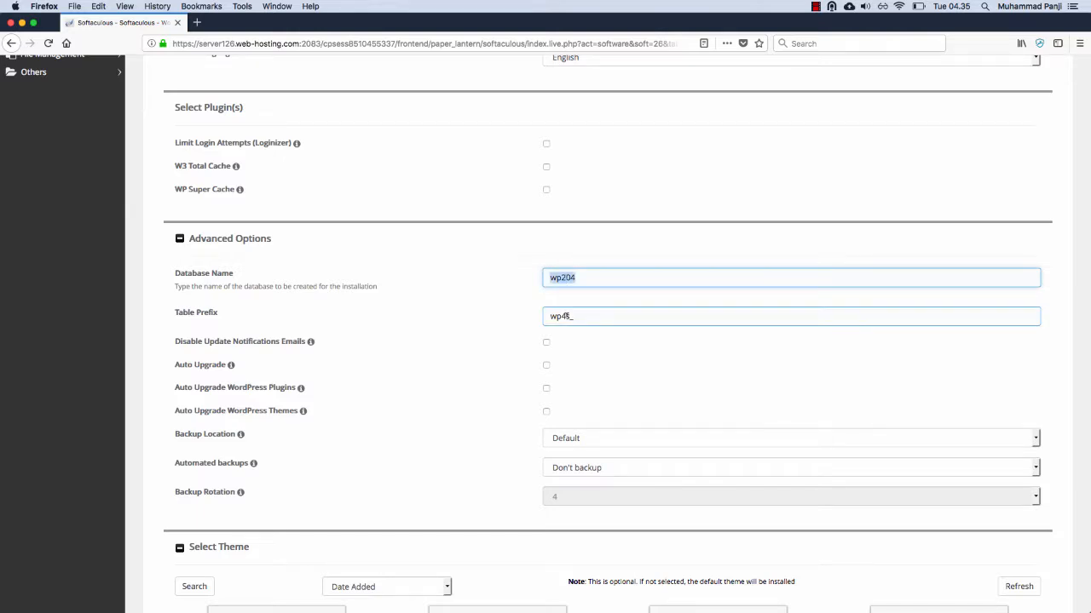
double_click(566, 316)
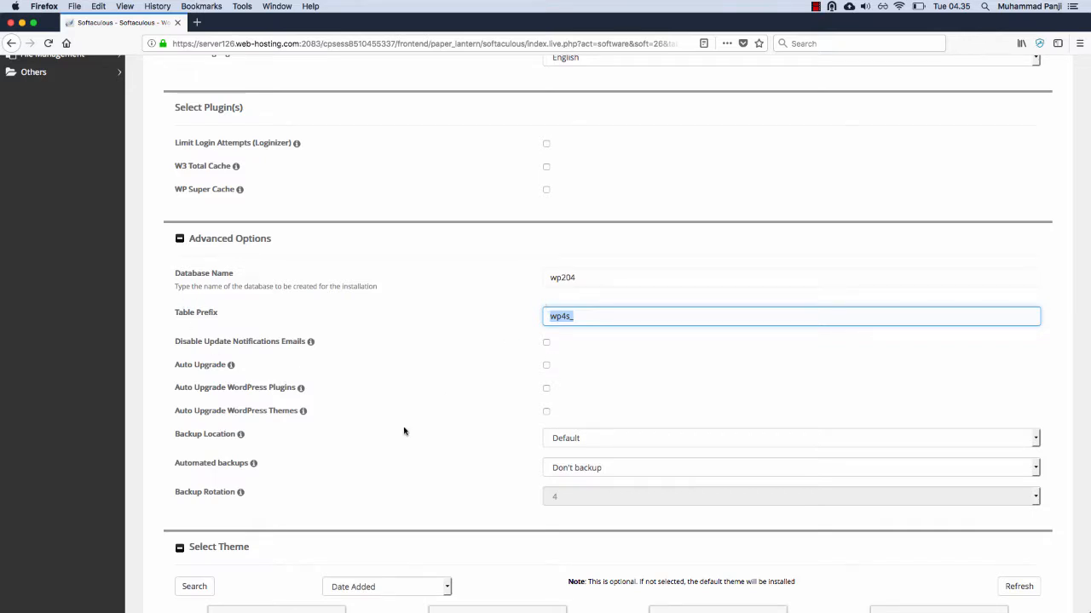
scroll(404, 431, "down", 2)
scroll(404, 431, "down", 1)
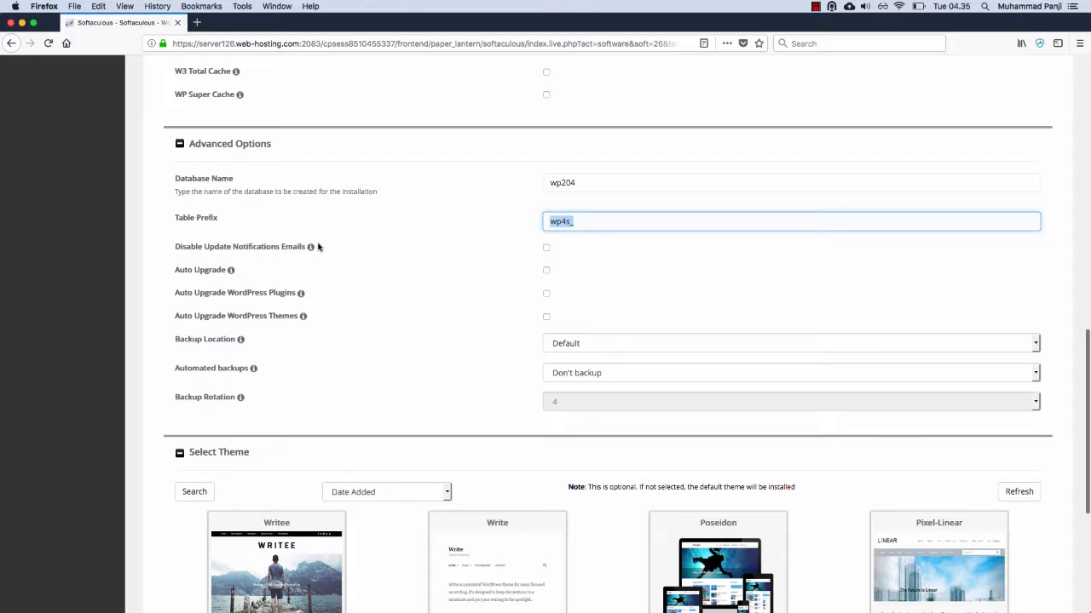
mouse_move(311, 248)
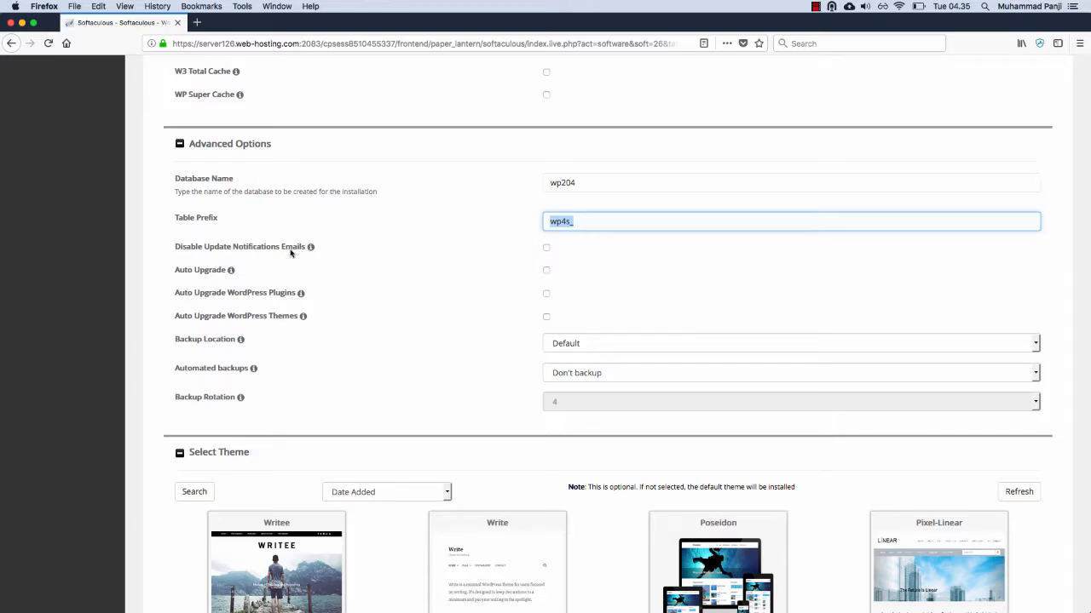
mouse_move(231, 273)
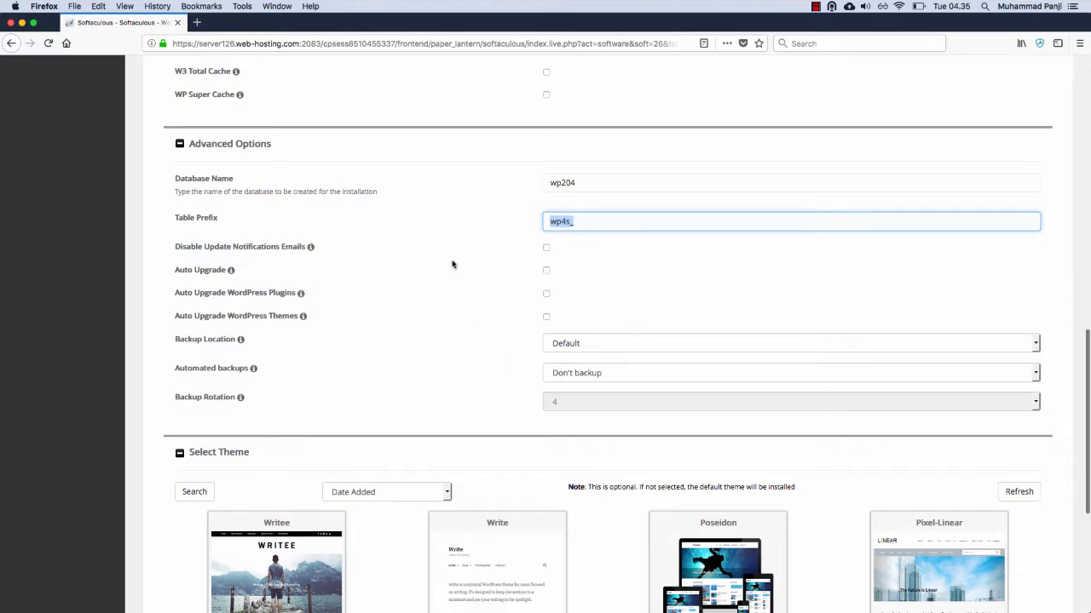
Step: Try Local Folder as the backup location, and set it back to Default
scroll(452, 264, "down", 3)
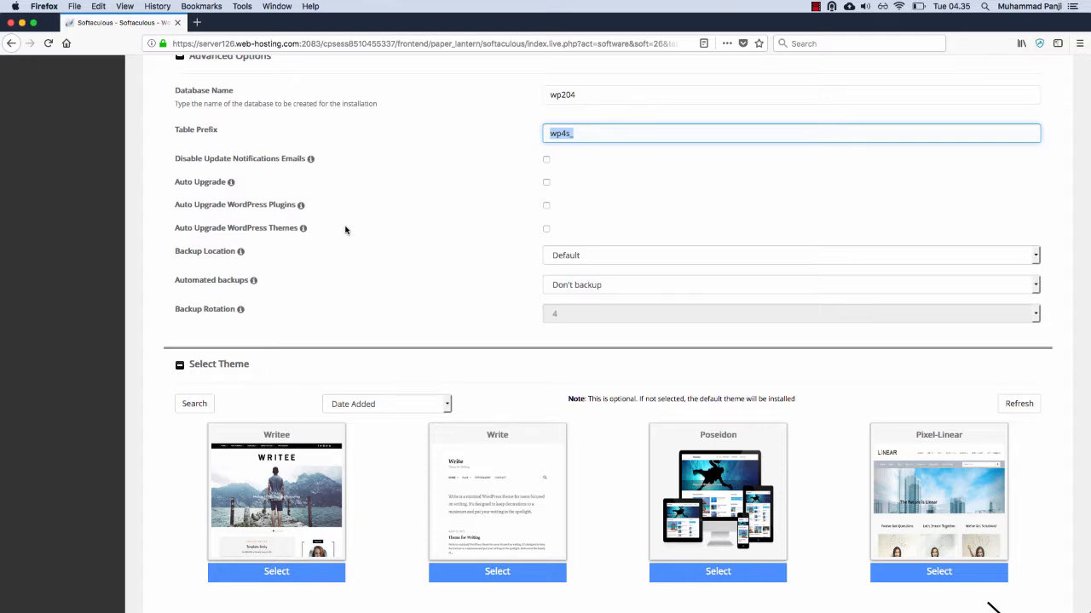
left_click(579, 256)
left_click(576, 260)
left_click(576, 260)
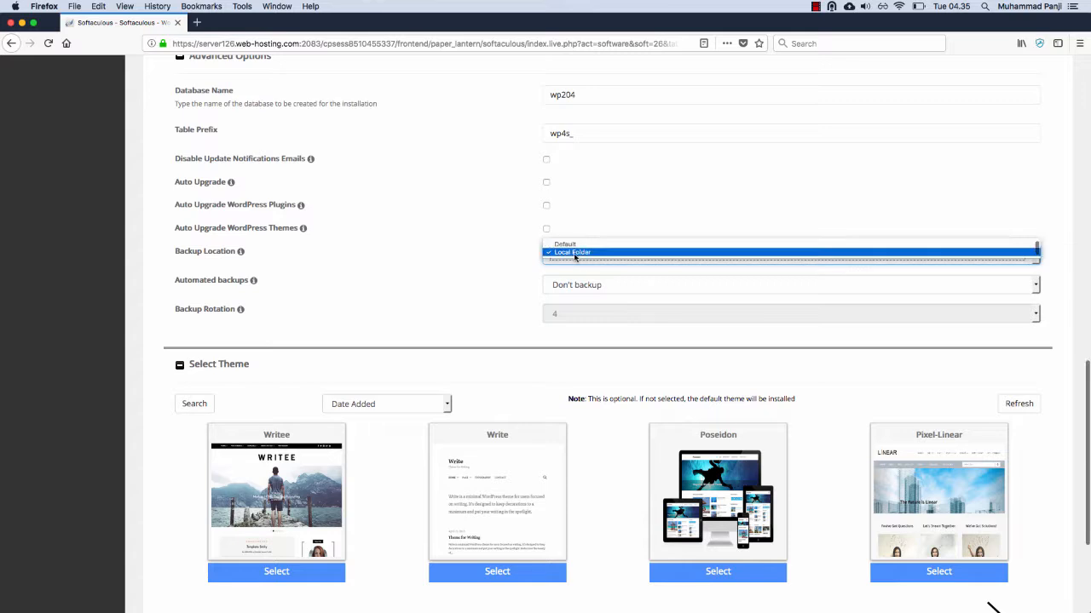
left_click(570, 247)
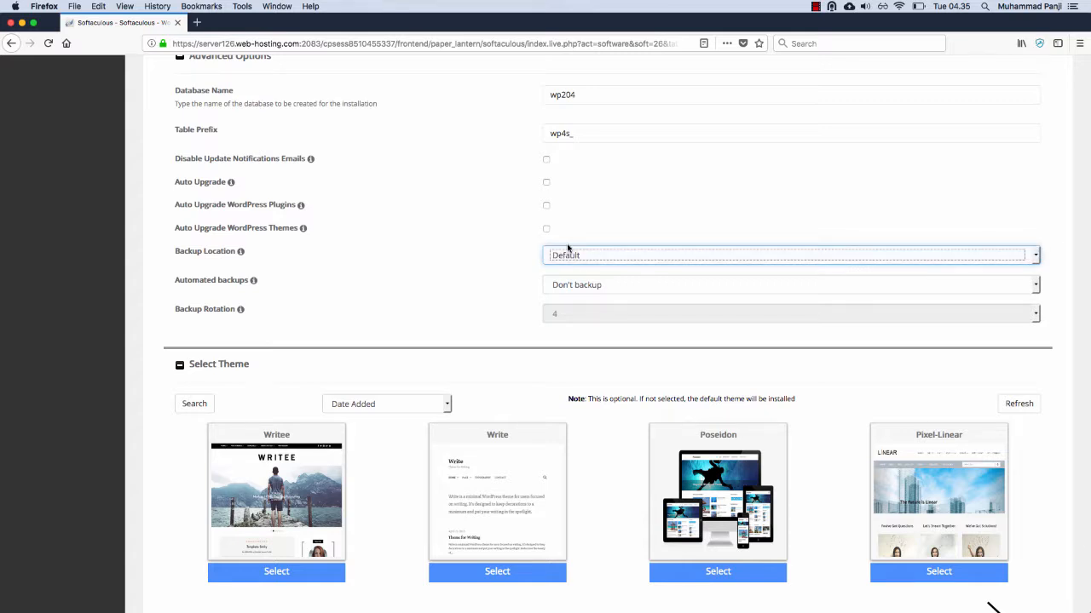
Step: Set automated backups to Once a day with a backup rotation of 10
left_click(568, 288)
left_click(566, 289)
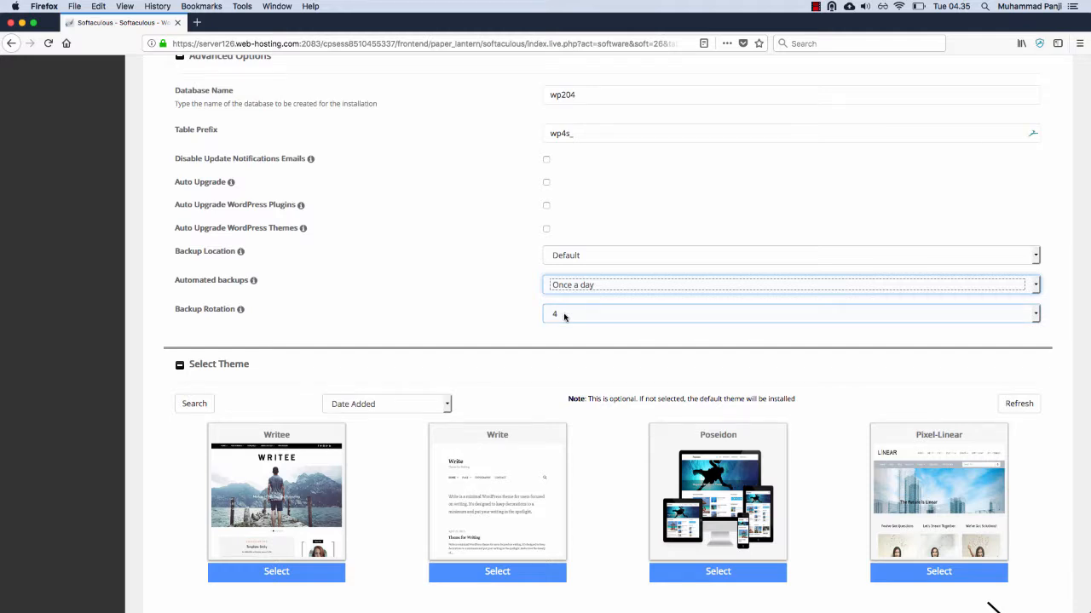
left_click(564, 317)
left_click(567, 360)
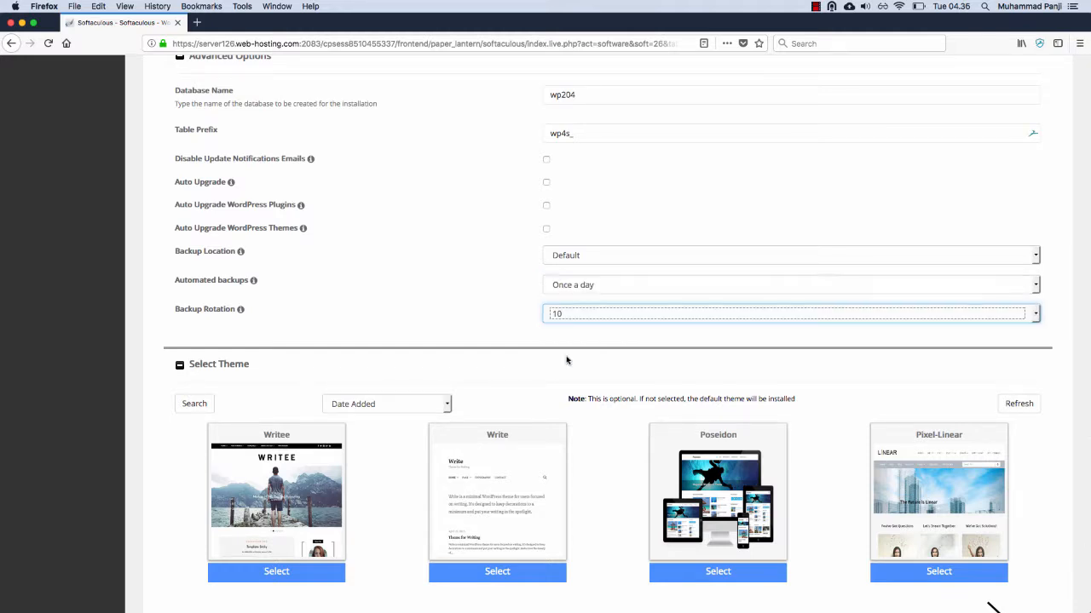
Step: Install WordPress with the configured settings, without selecting an optional theme
scroll(482, 293, "down", 3)
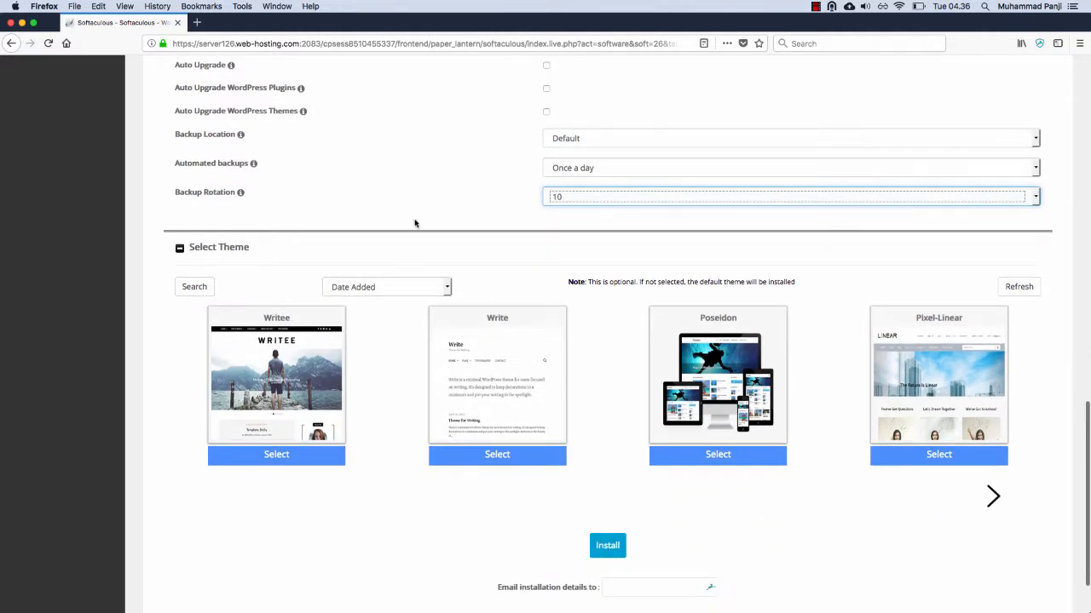
scroll(415, 223, "down", 1)
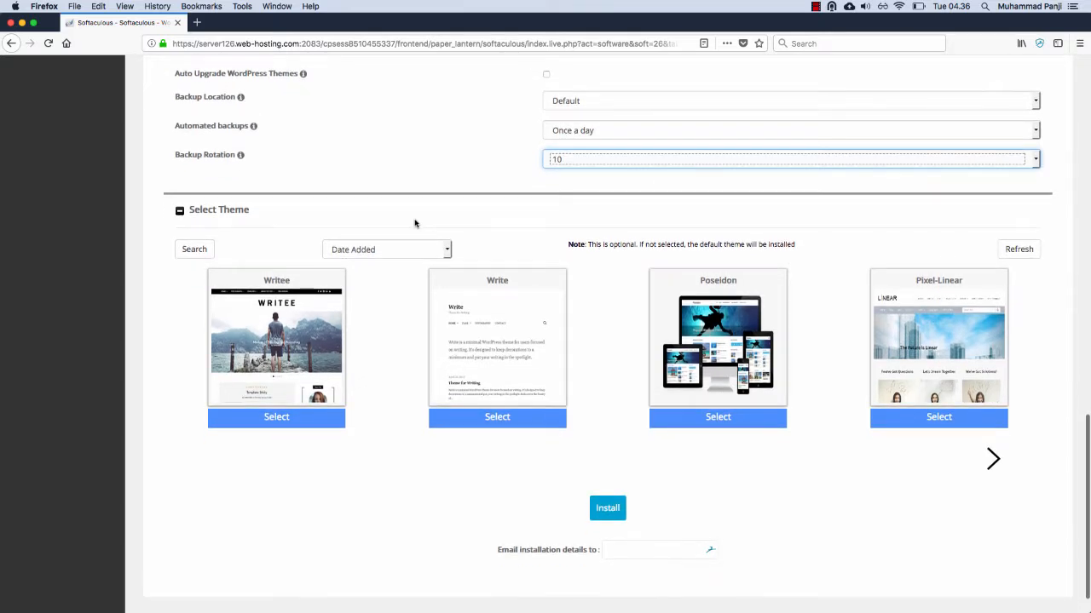
scroll(397, 189, "down", 1)
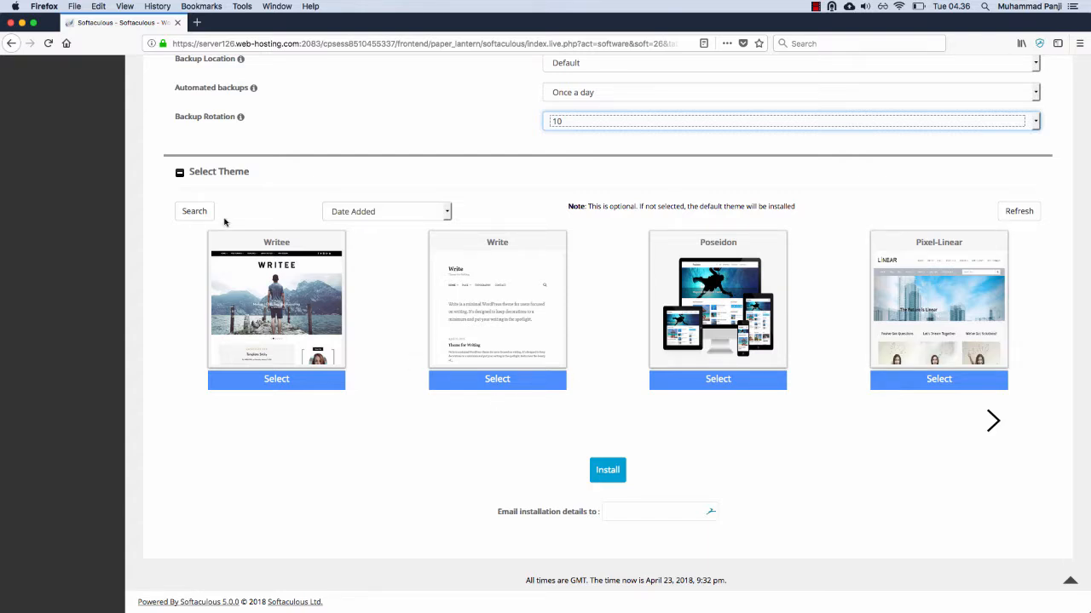
left_click(607, 471)
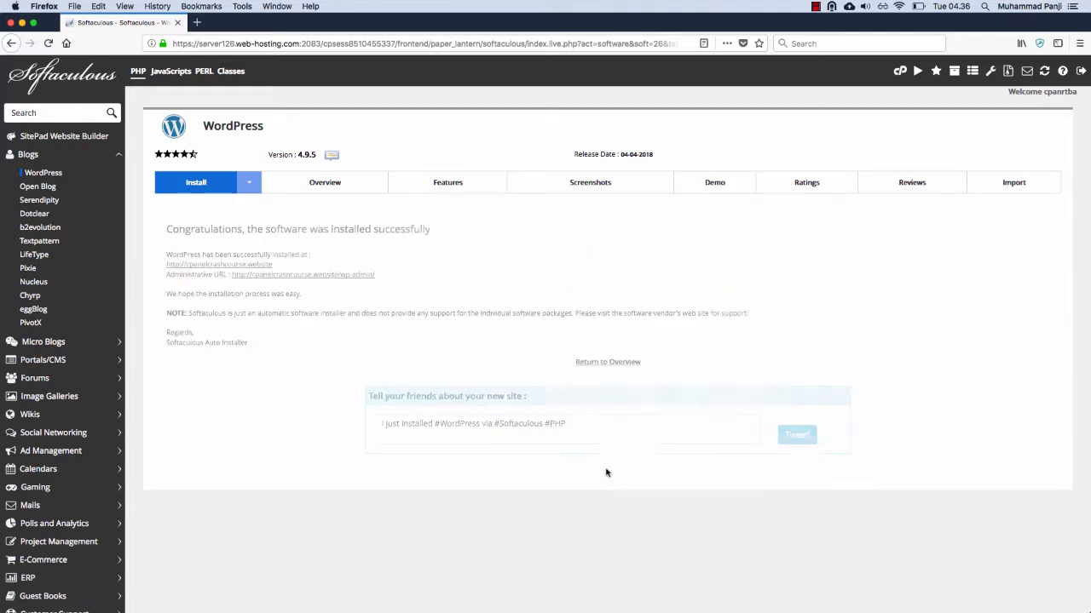
Step: Open the newly installed site at cpanelcrashcourse.website and look over its front page
left_click(196, 265, "super")
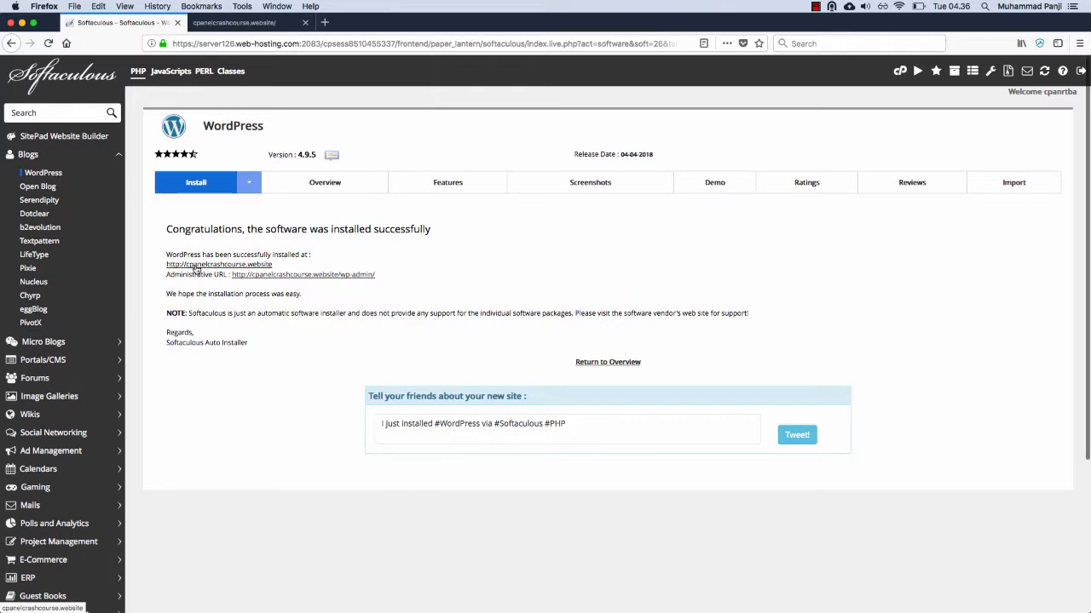
left_click(264, 23)
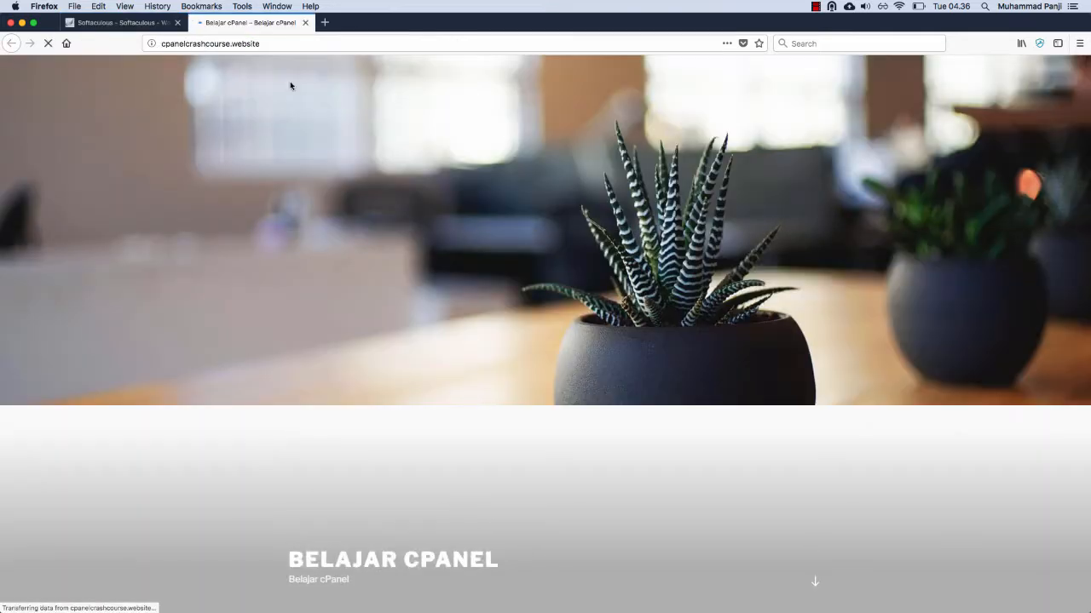
scroll(418, 278, "down", 3)
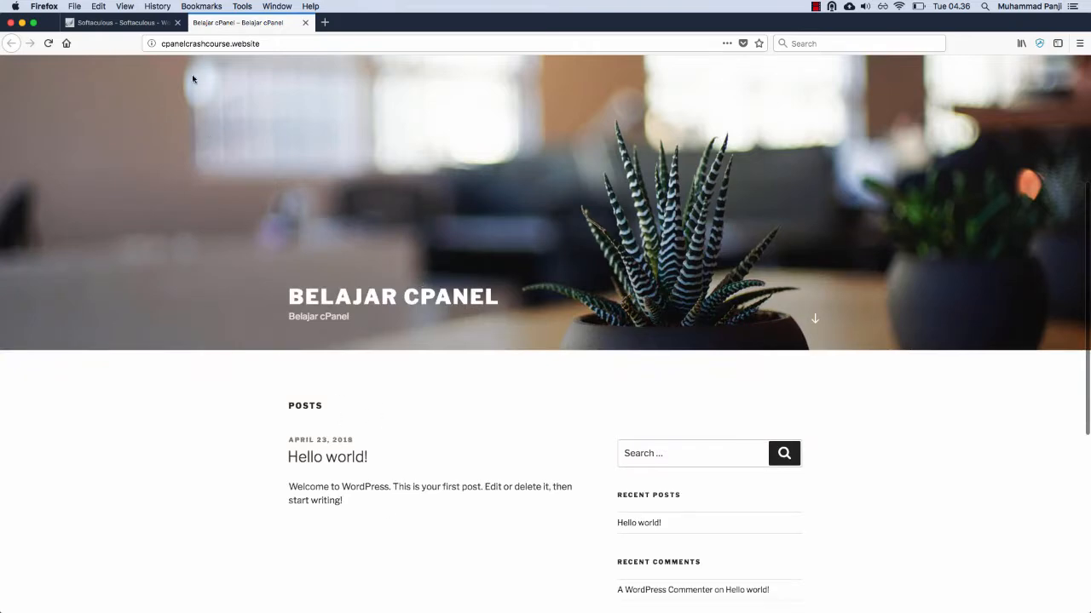
Step: Open the WordPress admin dashboard through the administrative URL on the Softaculous installation page
left_click(110, 21)
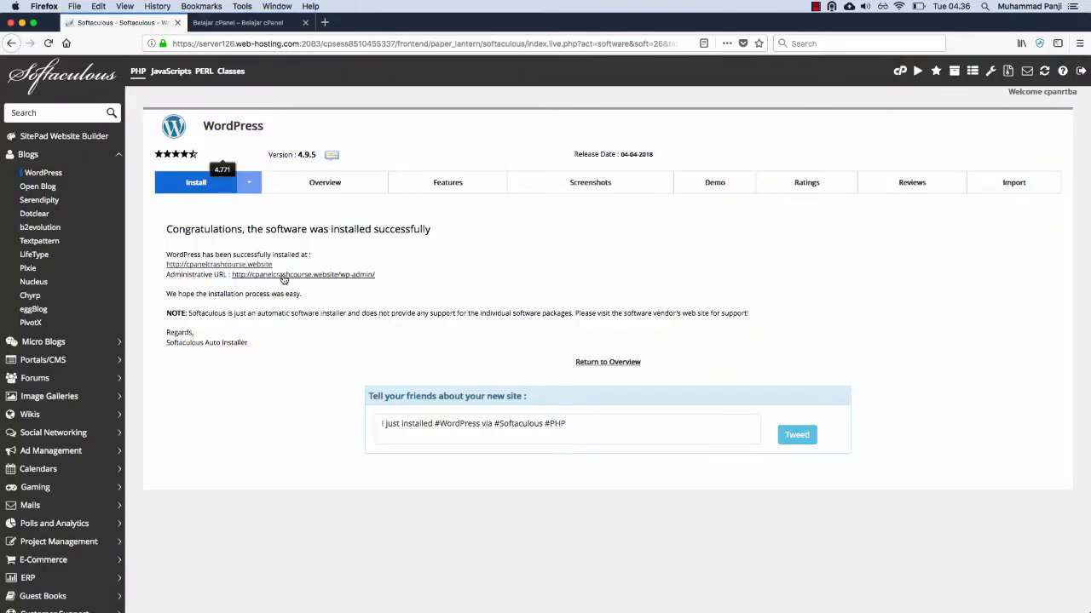
left_click(352, 275)
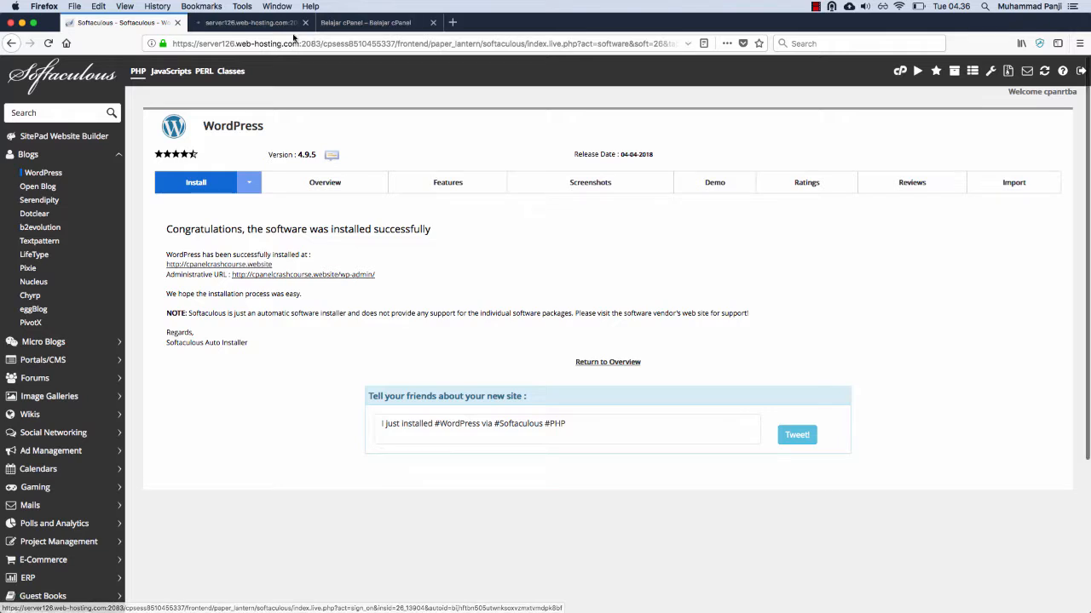
left_click(256, 23)
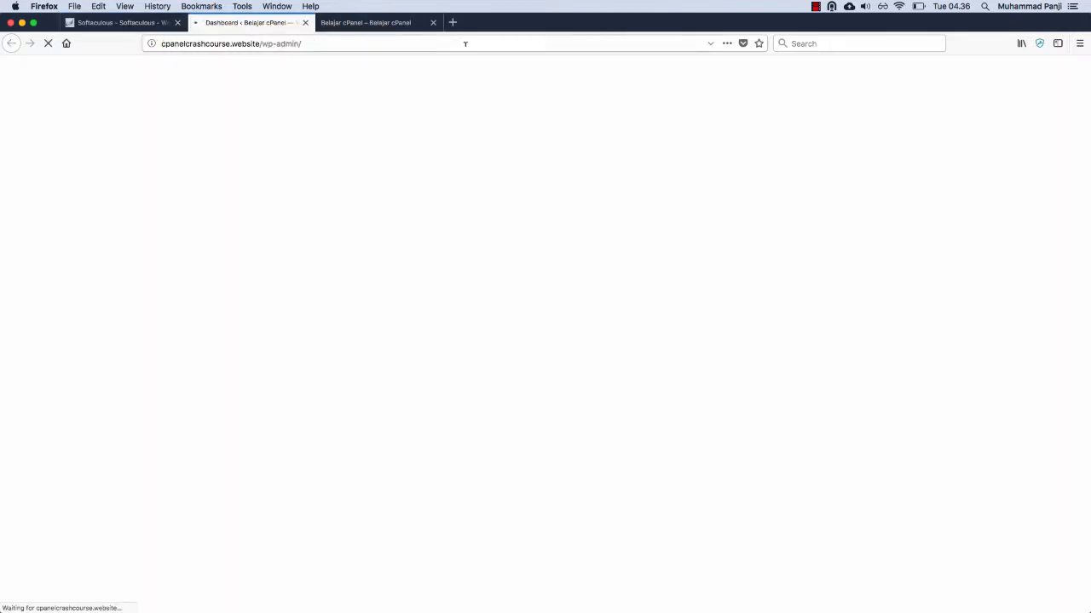